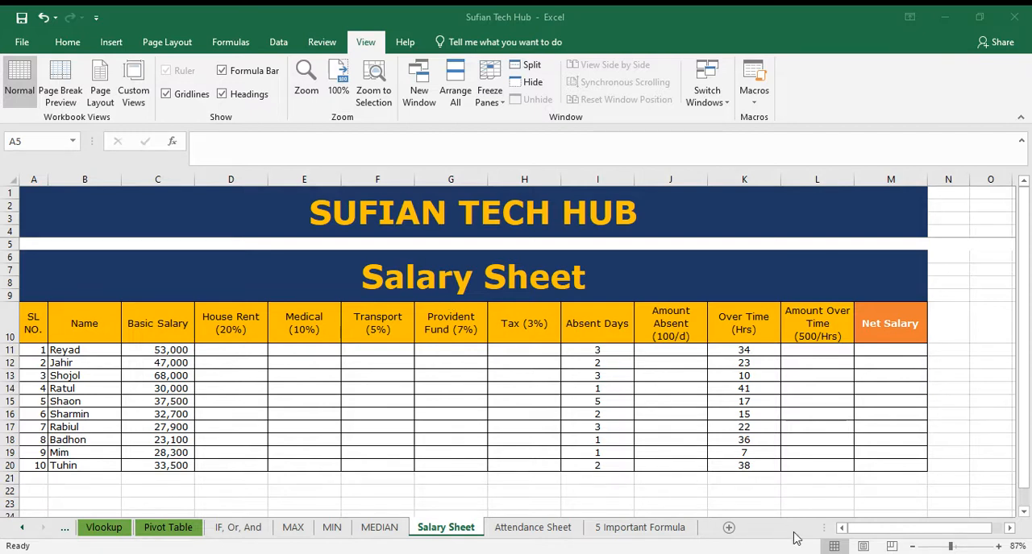
click(248, 350)
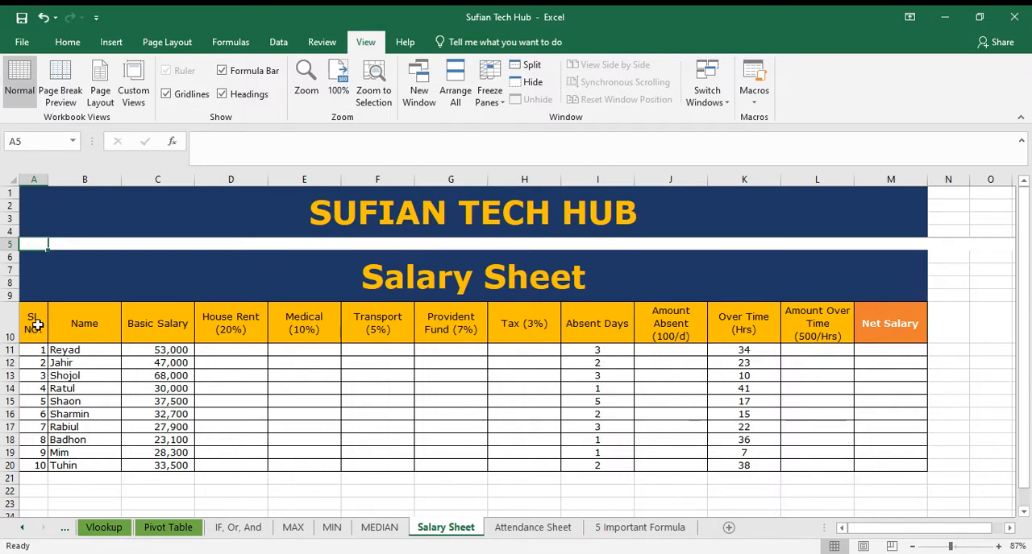
click(95, 326)
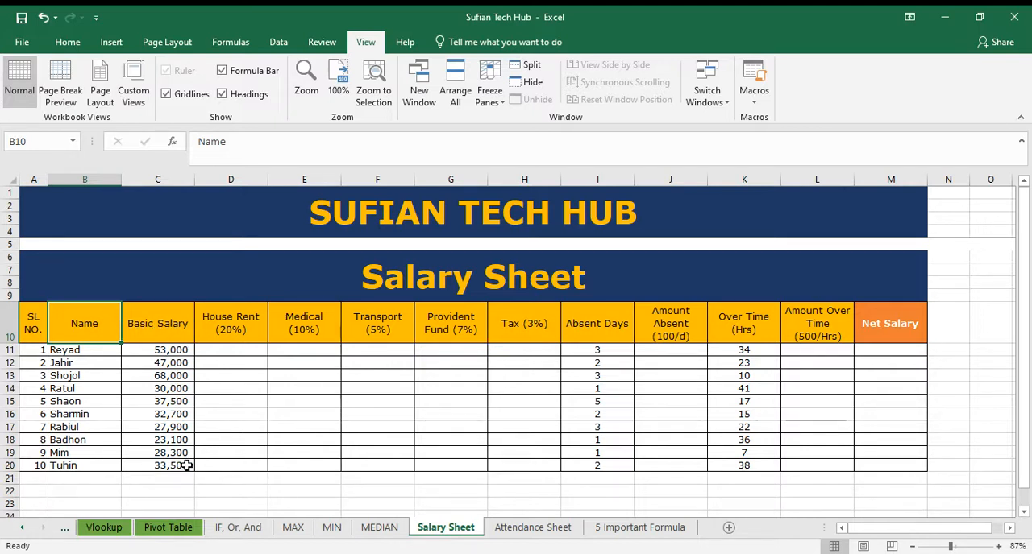
drag(251, 328, 435, 328)
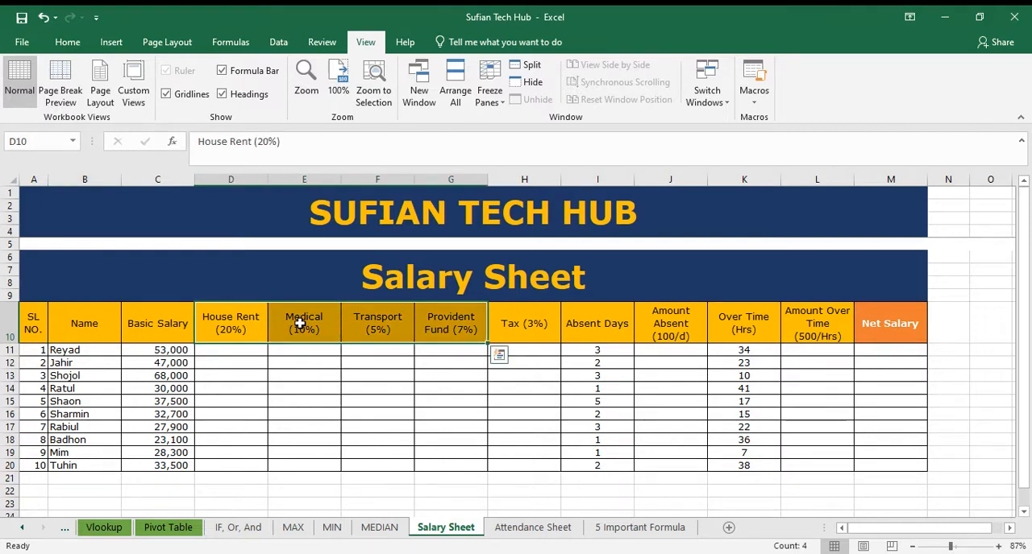
click(298, 324)
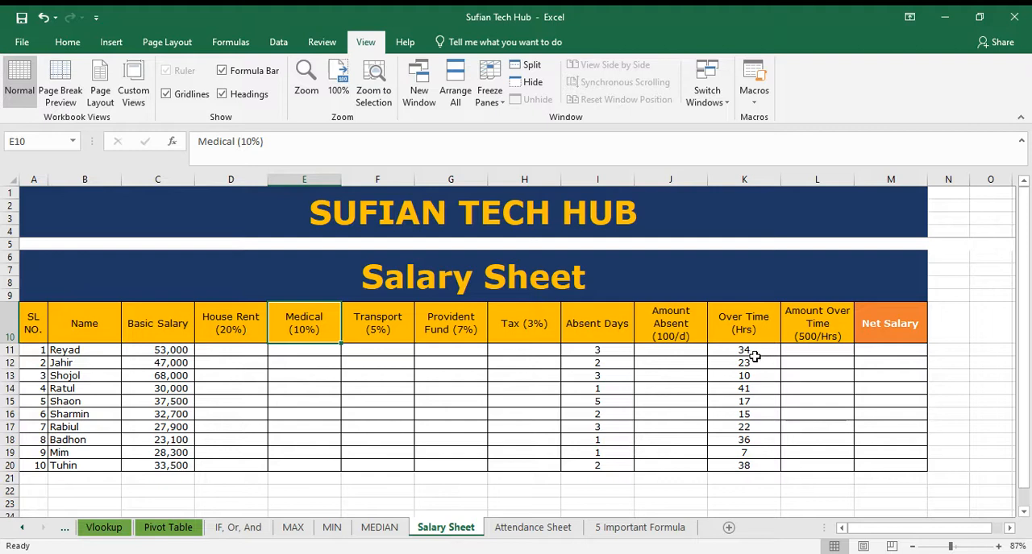
click(893, 351)
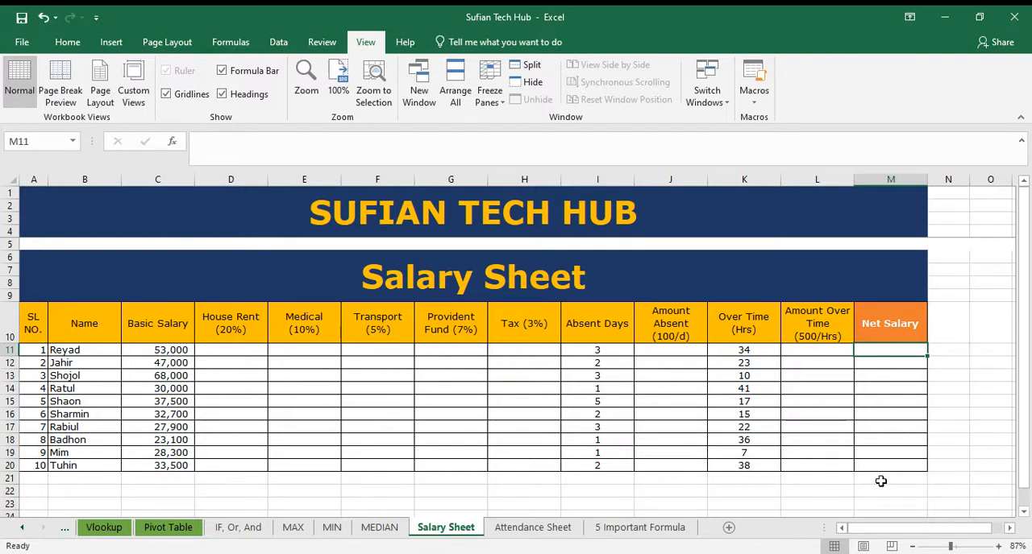
Step: Calculate House Rent in D11 with the formula =C11*20% and fill it down to row 20
click(231, 352)
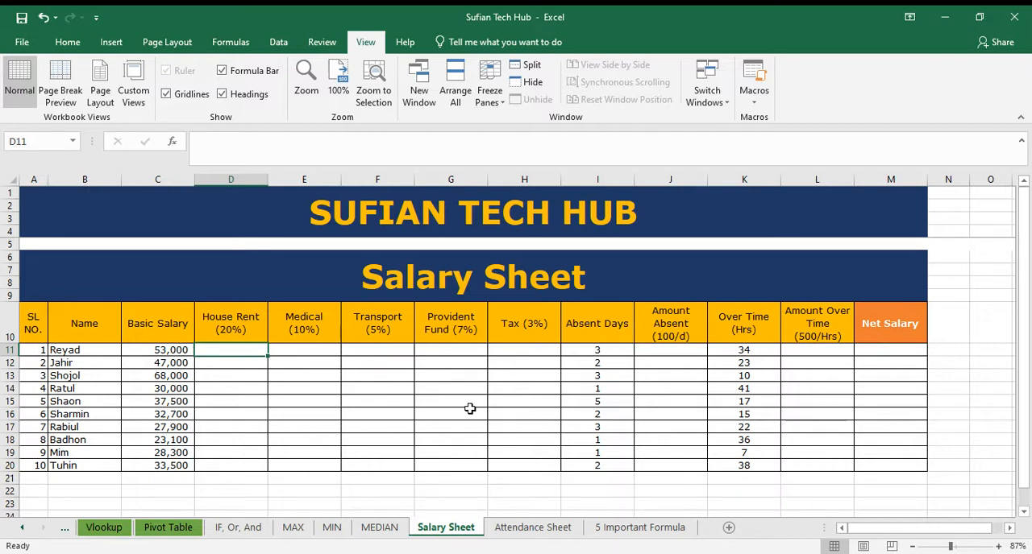
text(=)
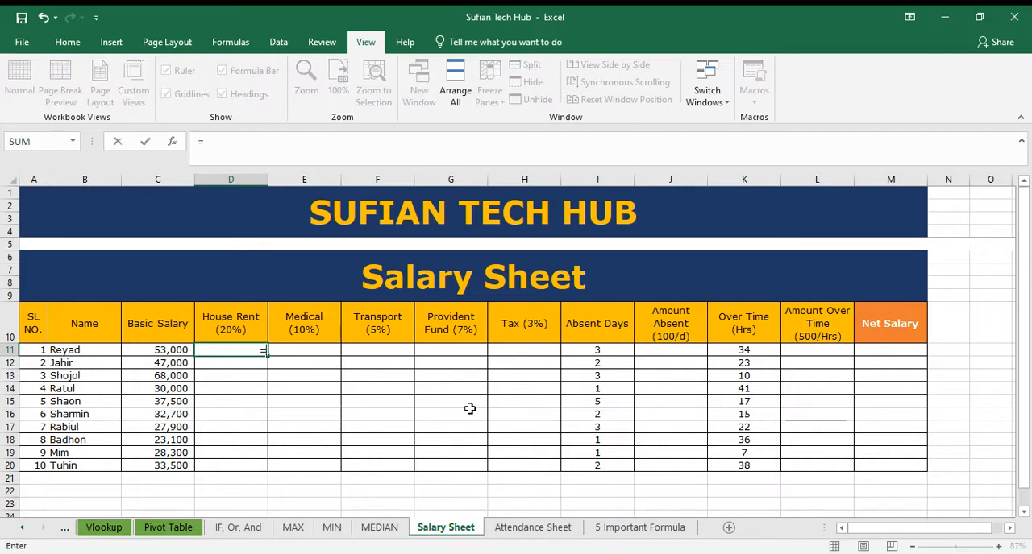
click(177, 349)
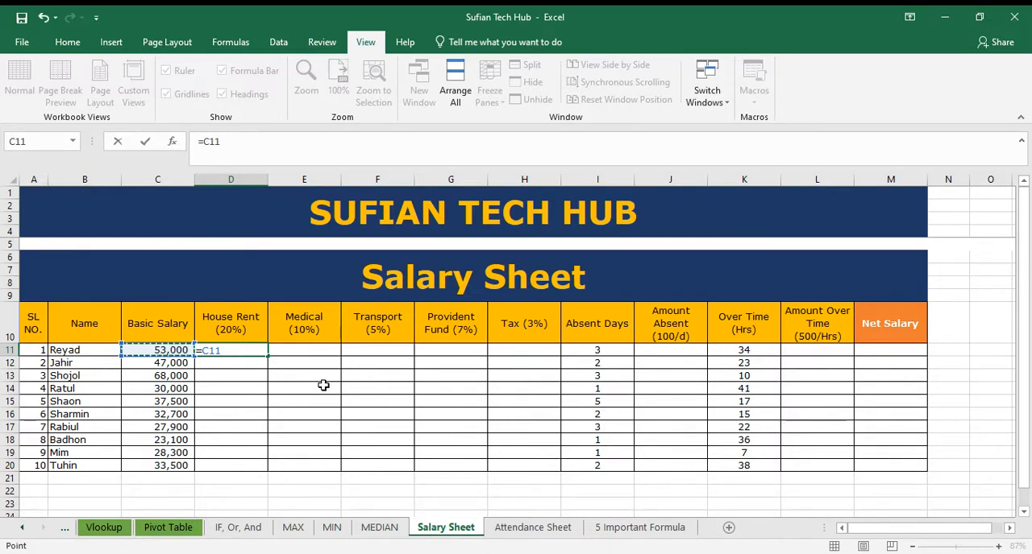
text(*)
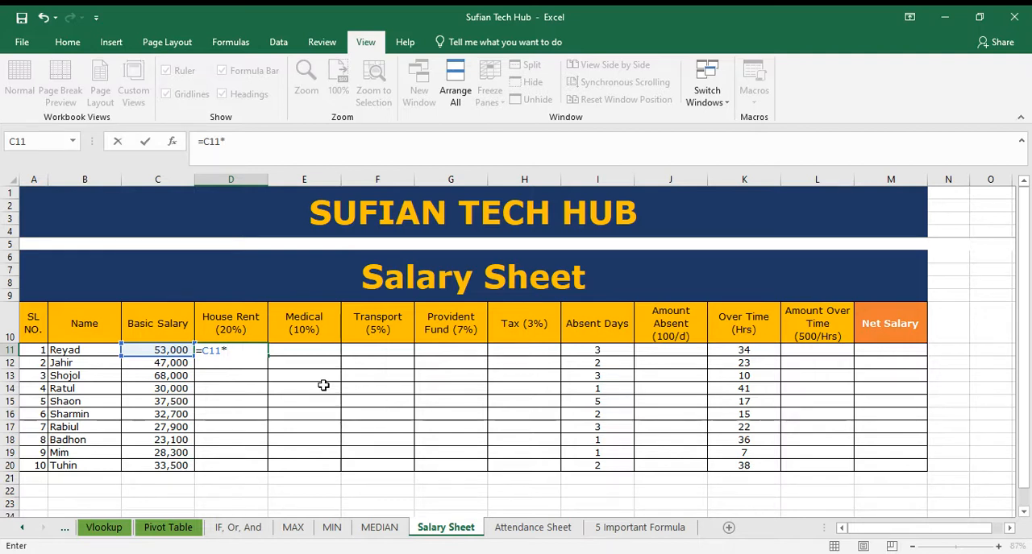
text(20%)
key(Return)
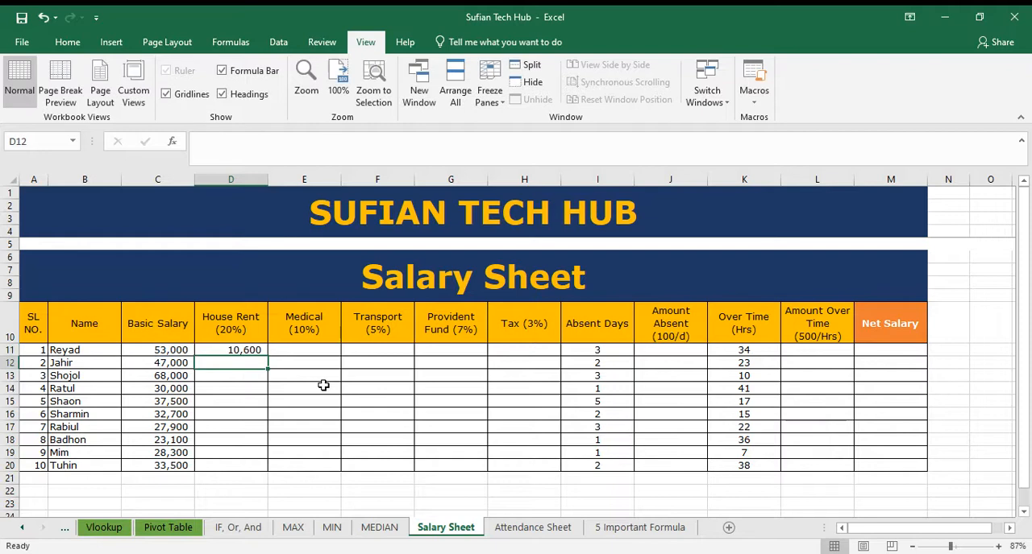
click(261, 350)
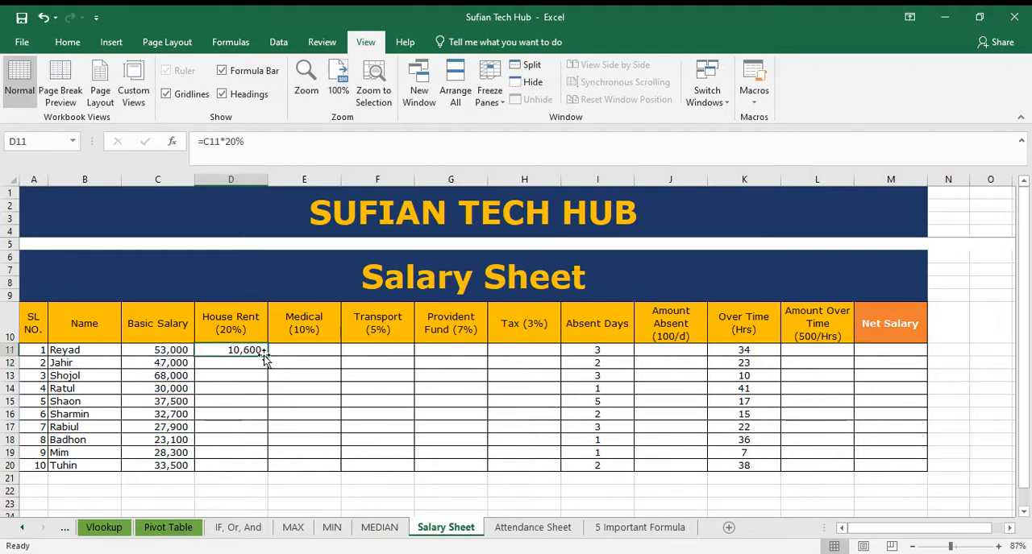
double_click(269, 355)
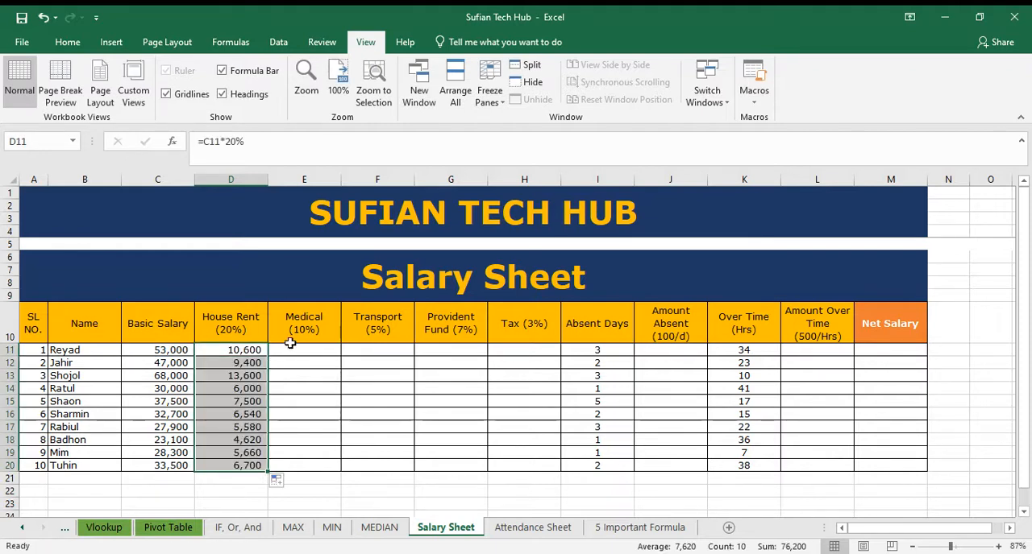
Step: Calculate the Medical allowance in E11 with the formula =C11*10% and fill it down to row 20
click(311, 355)
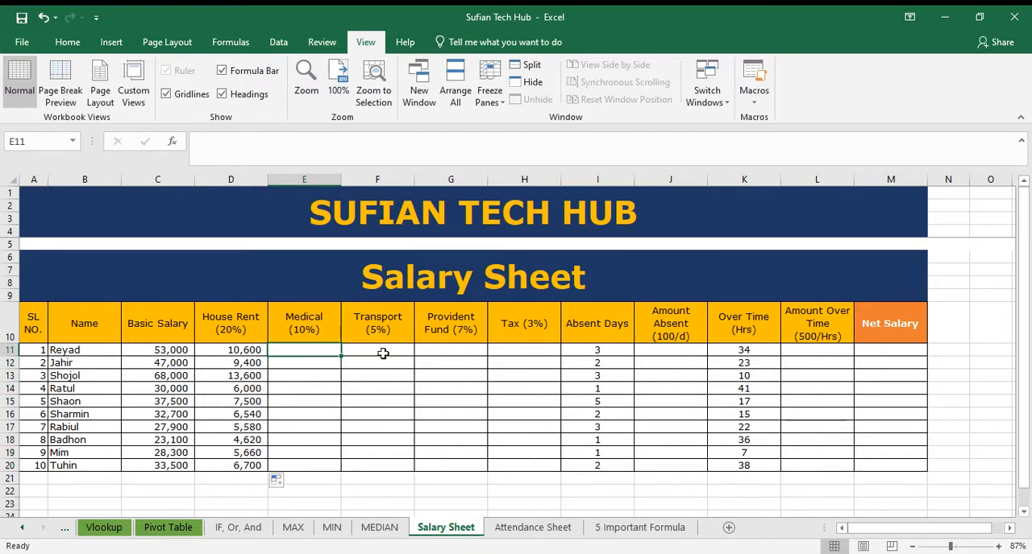
text(=)
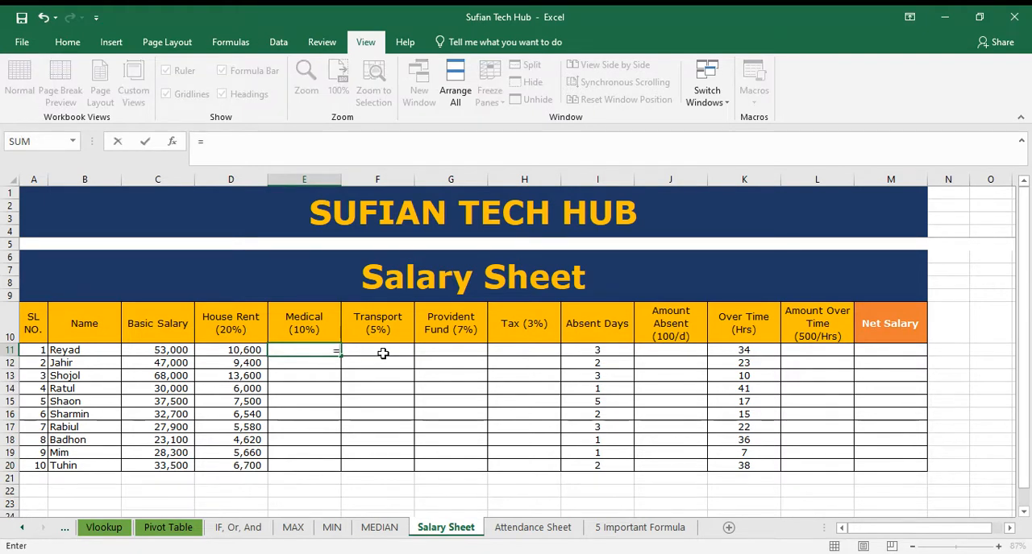
click(171, 350)
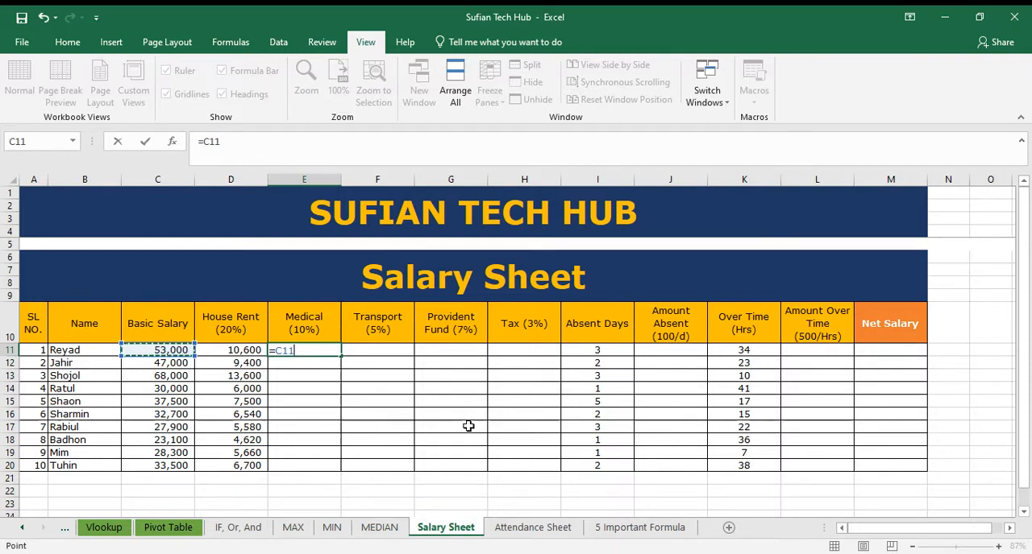
text(*)
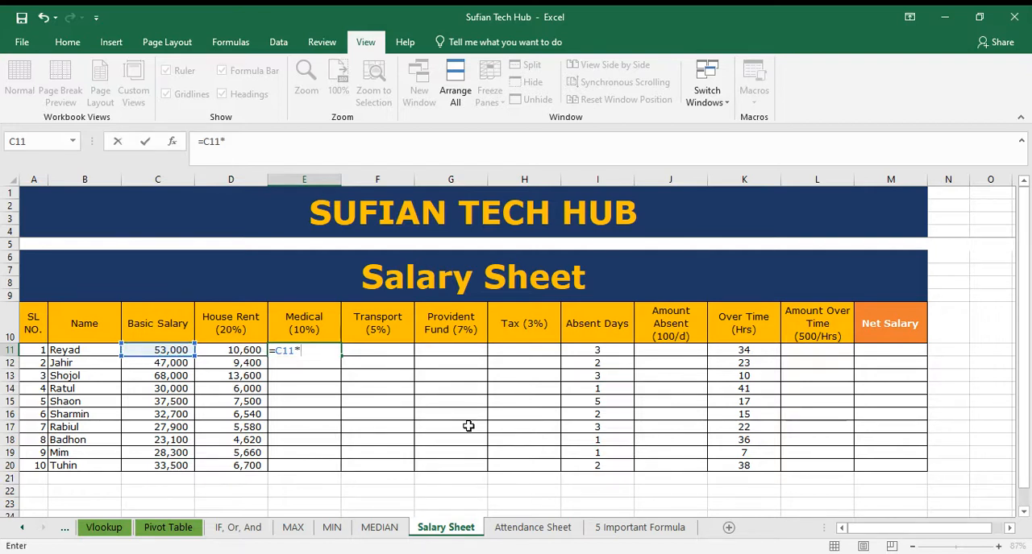
text(10%)
key(ctrl+Return)
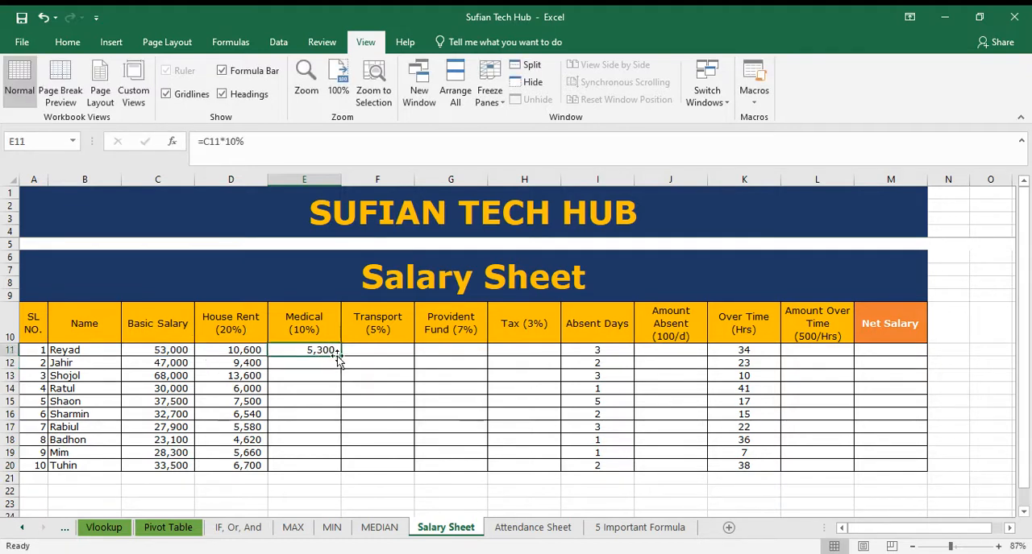
double_click(340, 356)
Step: Calculate the Transport allowance in F11 with the formula =C11*5% and fill it down to row 20
click(376, 352)
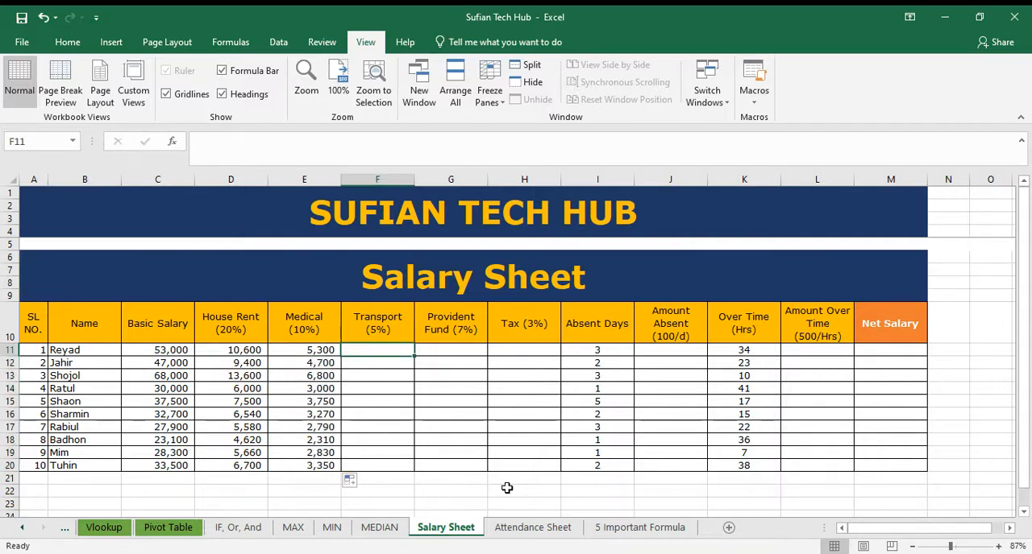
text(=)
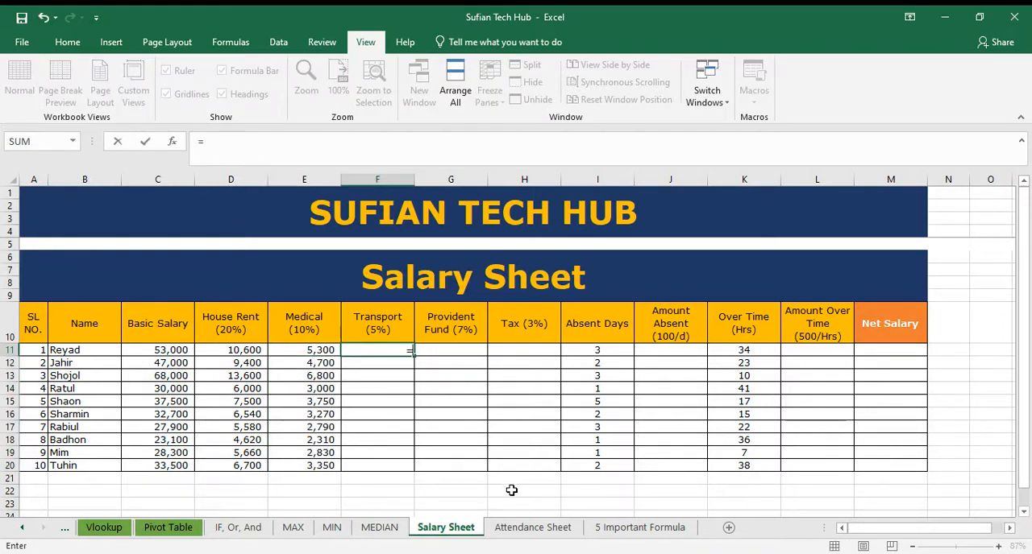
click(170, 353)
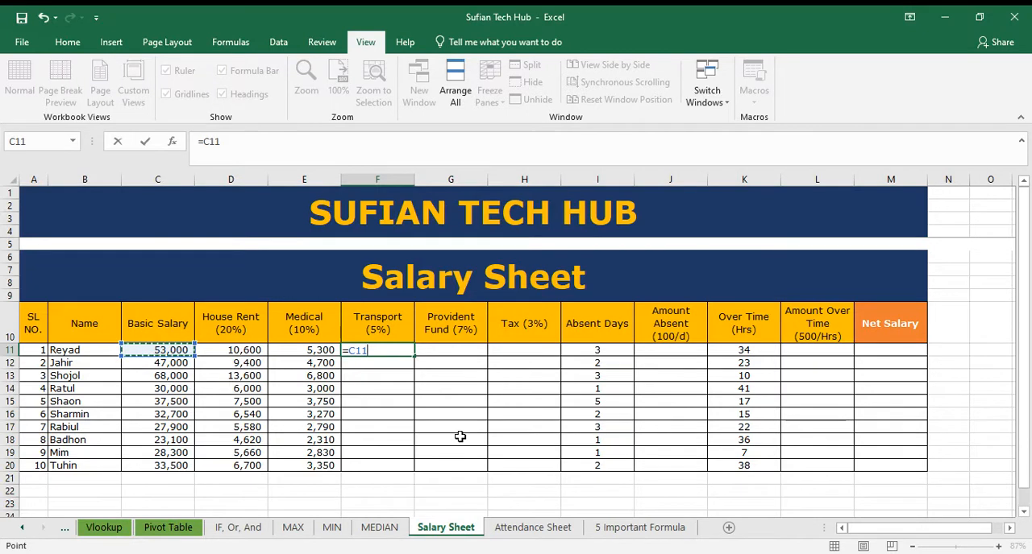
text(*)
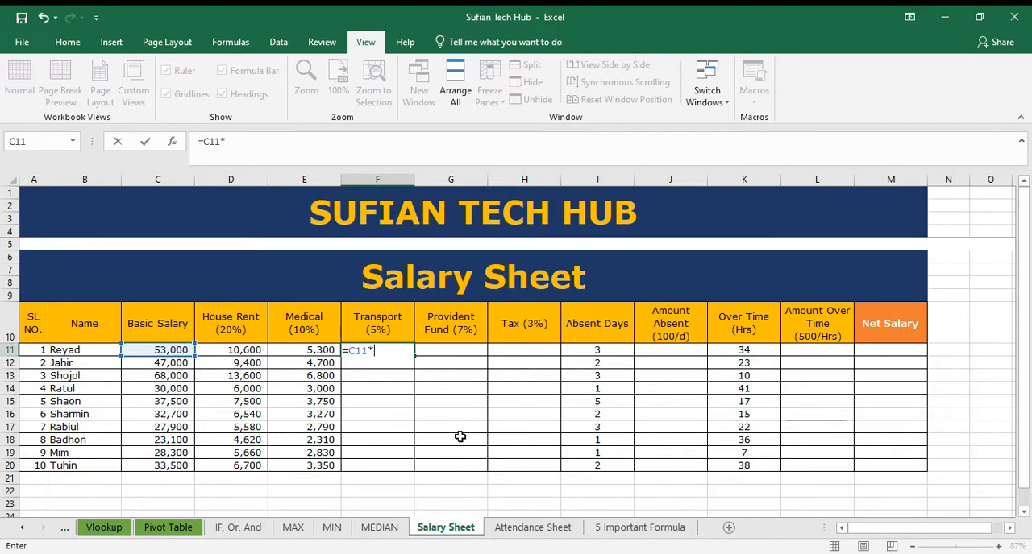
text(5%)
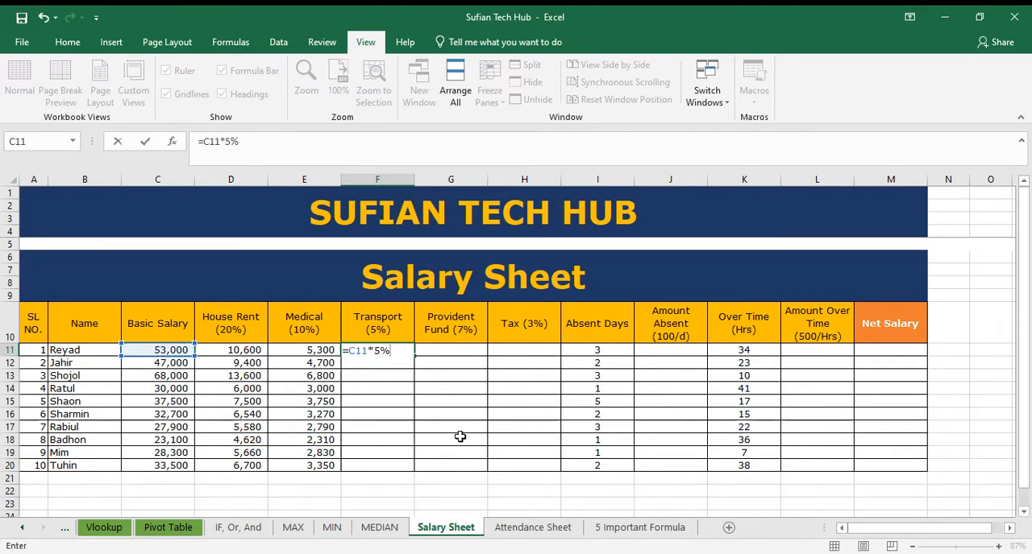
key(Return)
click(402, 350)
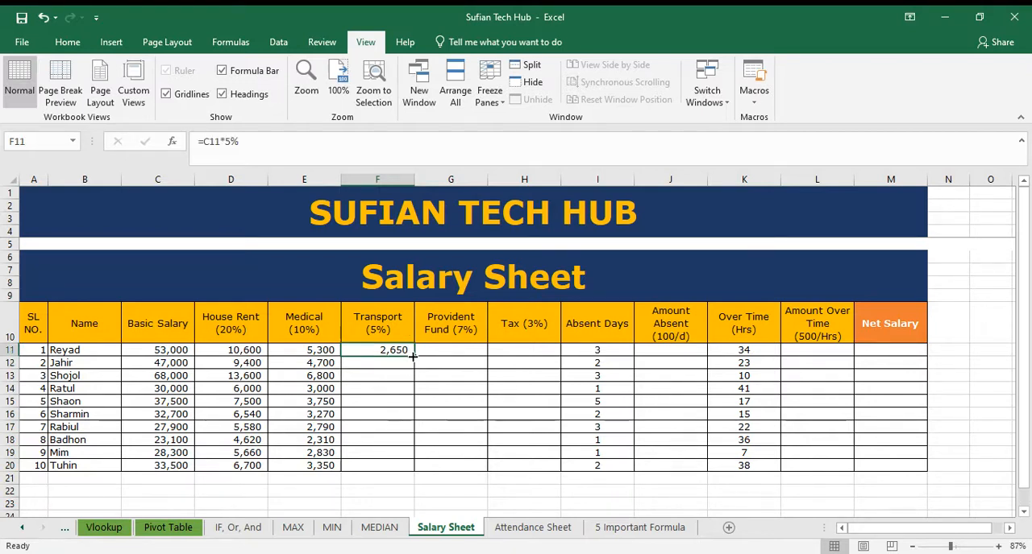
double_click(413, 356)
Step: Calculate the Provident Fund in G11 with the formula =C11*7% and fill it down to row 20
click(467, 352)
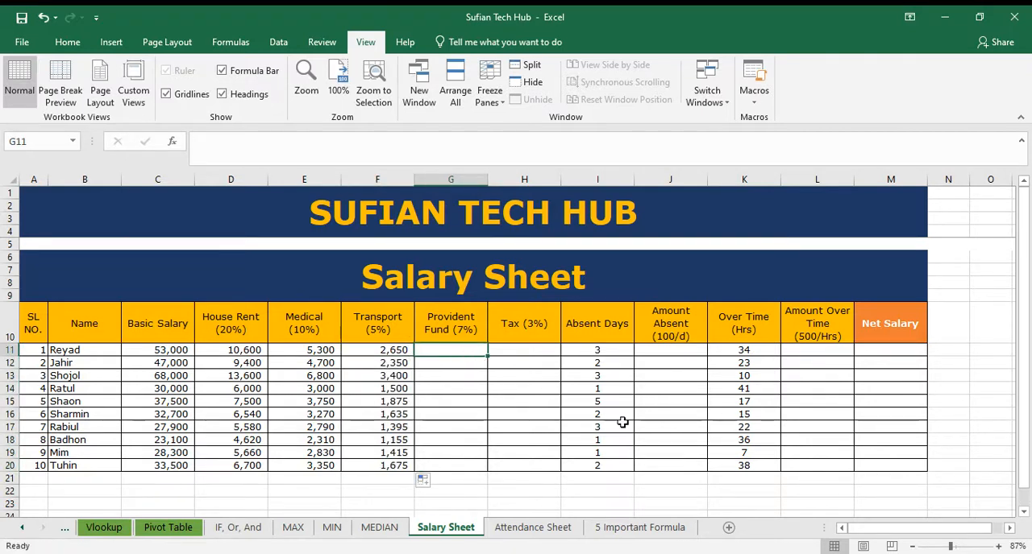
text(=)
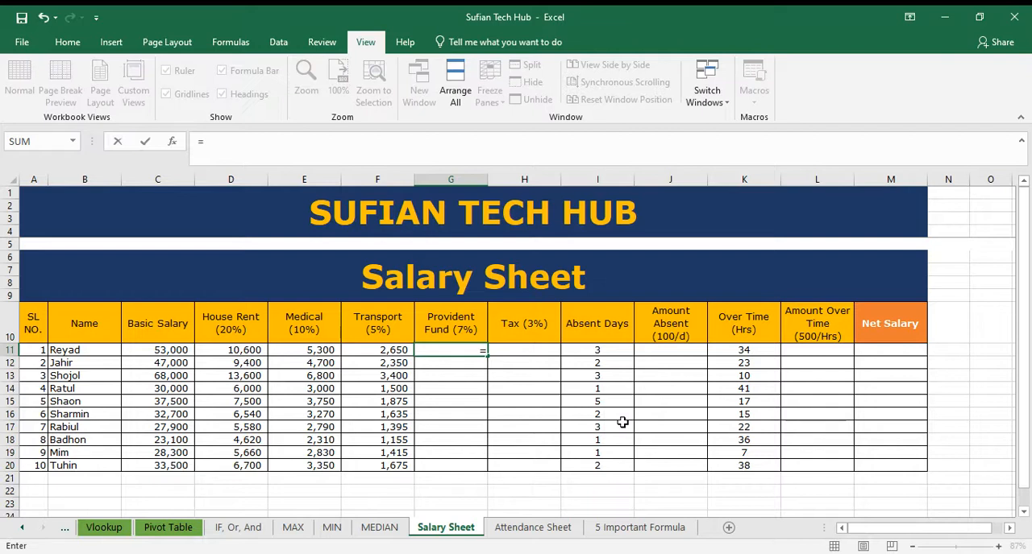
click(162, 349)
text(*)
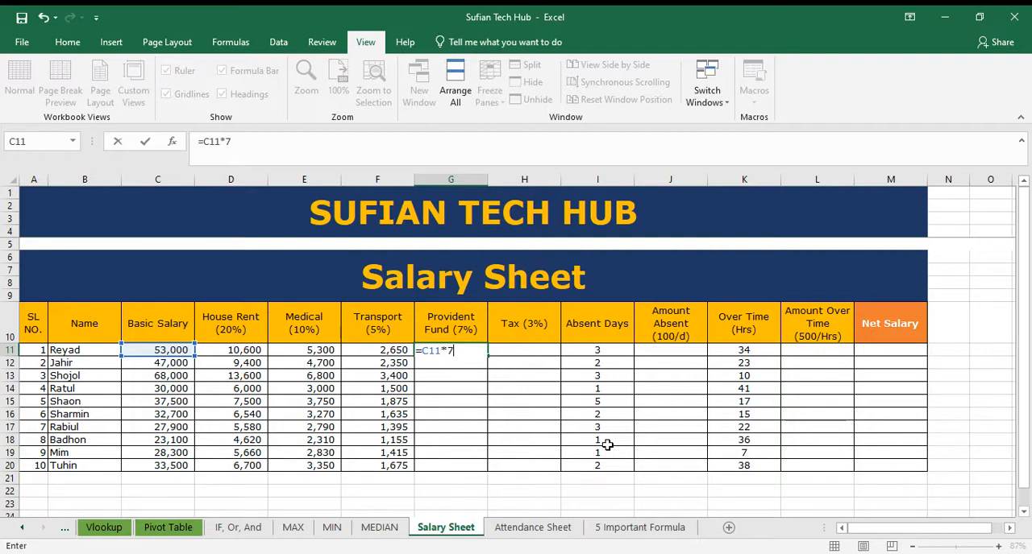
text(7%)
key(Return)
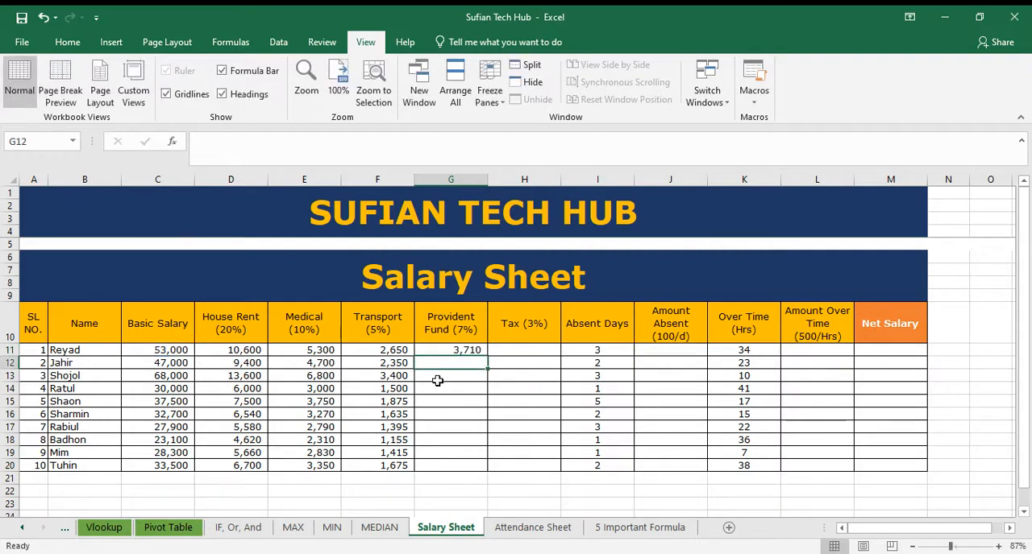
click(473, 348)
double_click(486, 353)
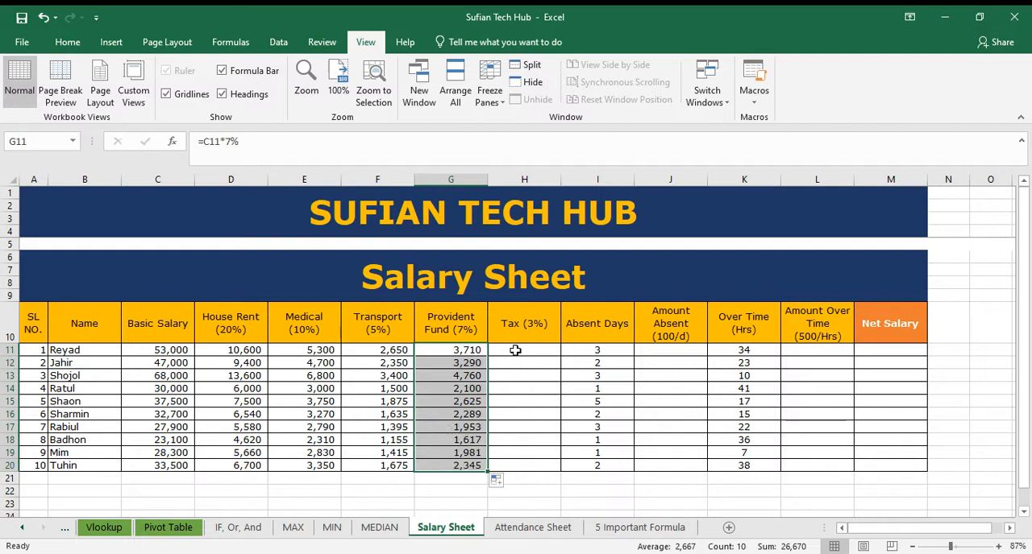
Step: Calculate the Tax in H11 with the formula =C11*3% and fill it down to row 20
click(516, 349)
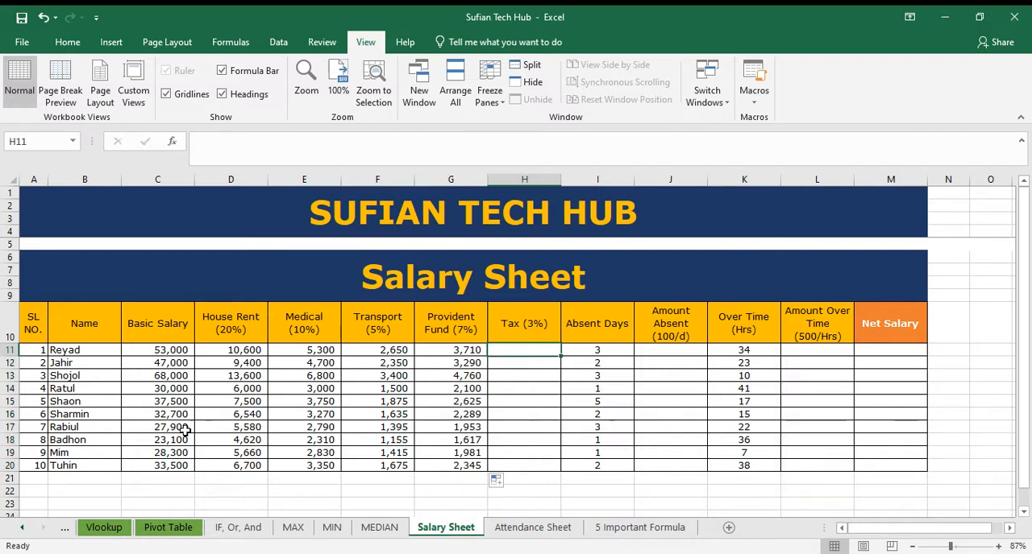
click(175, 349)
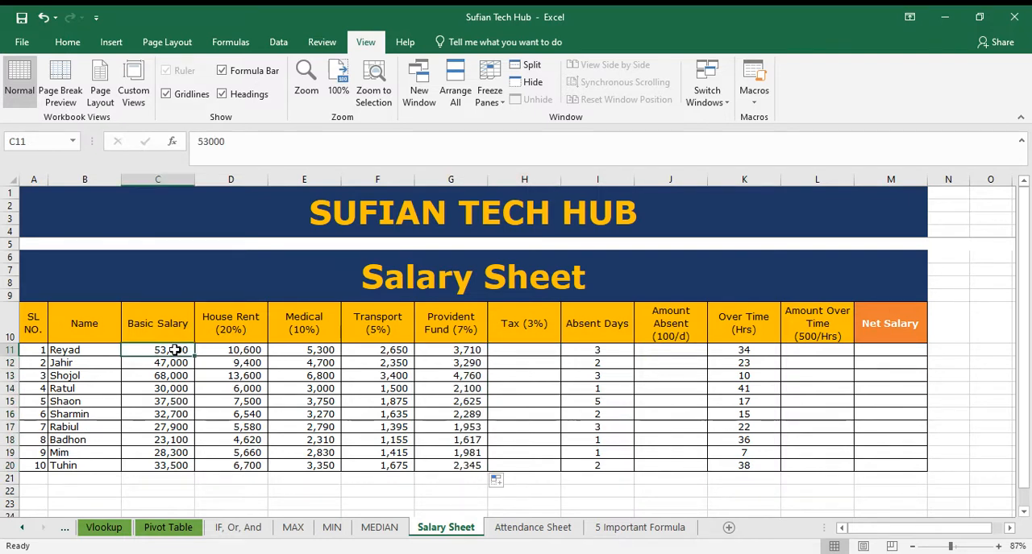
click(519, 352)
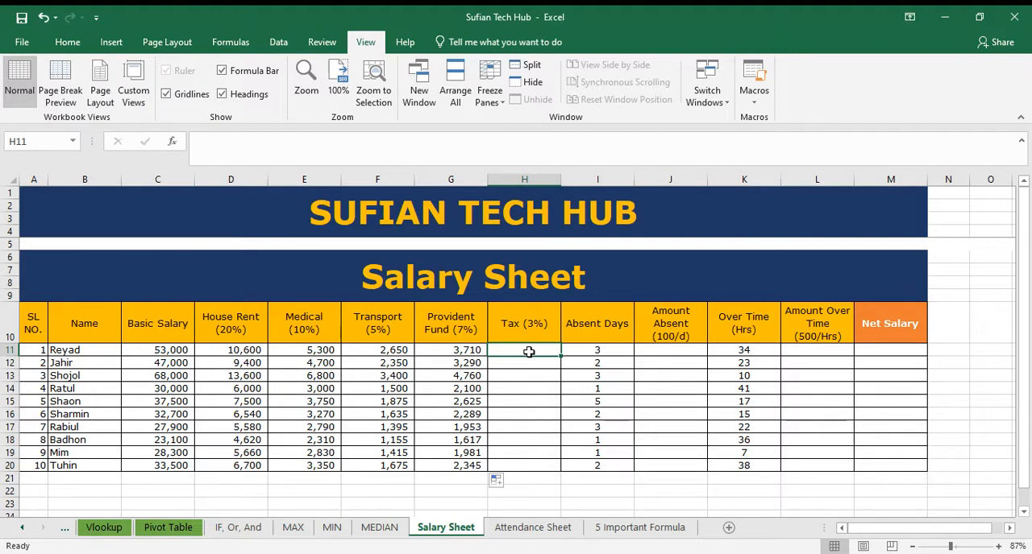
text(=)
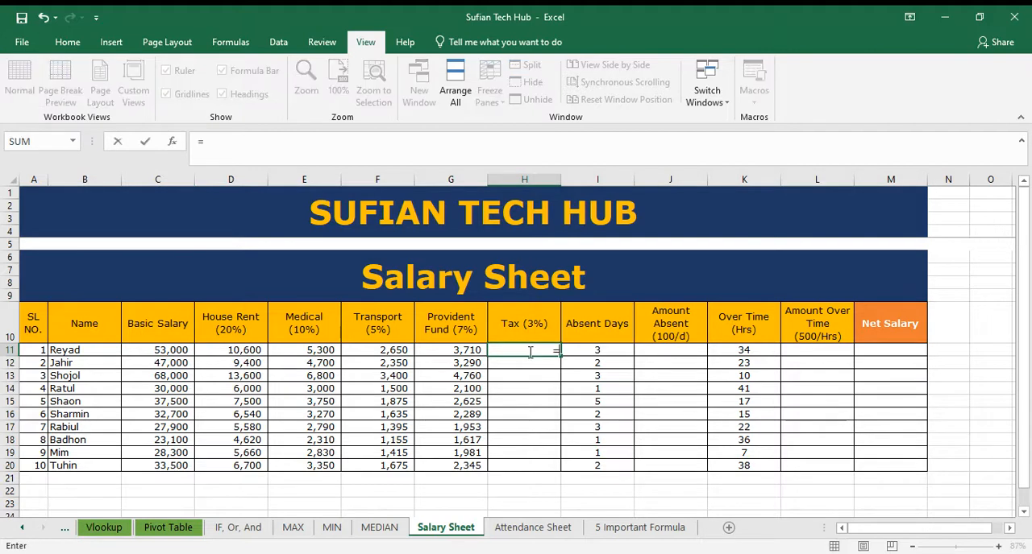
click(177, 351)
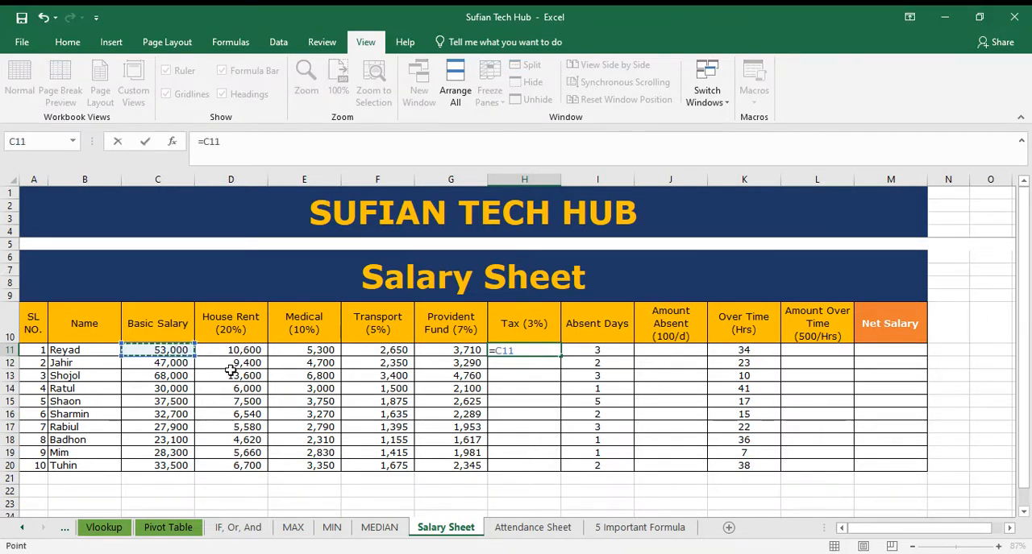
text(*)
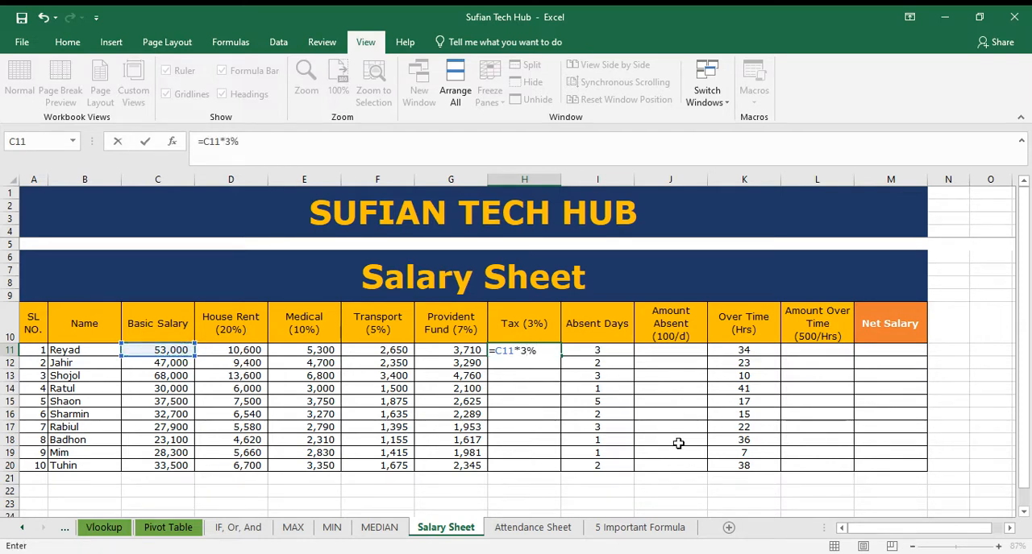
key(ctrl+Return)
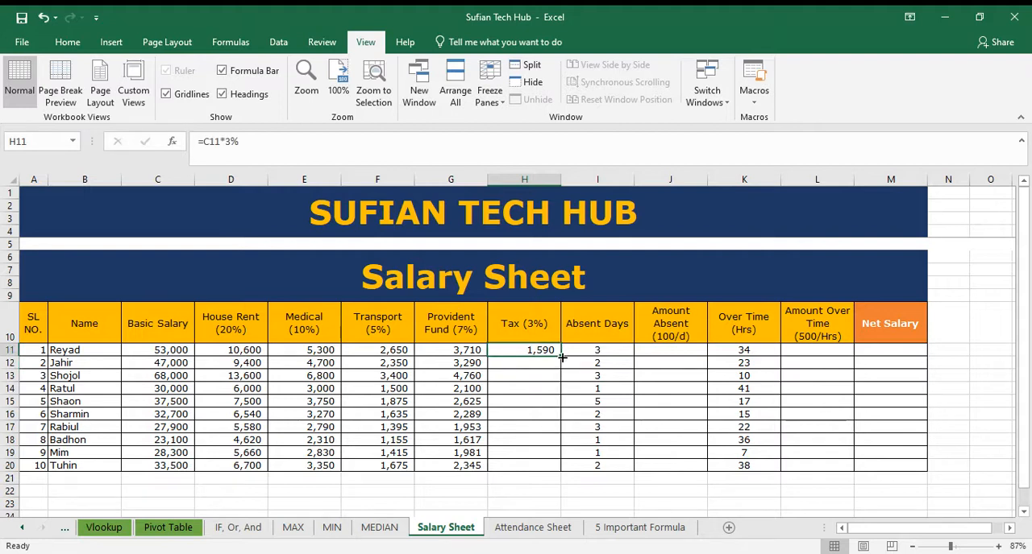
double_click(561, 356)
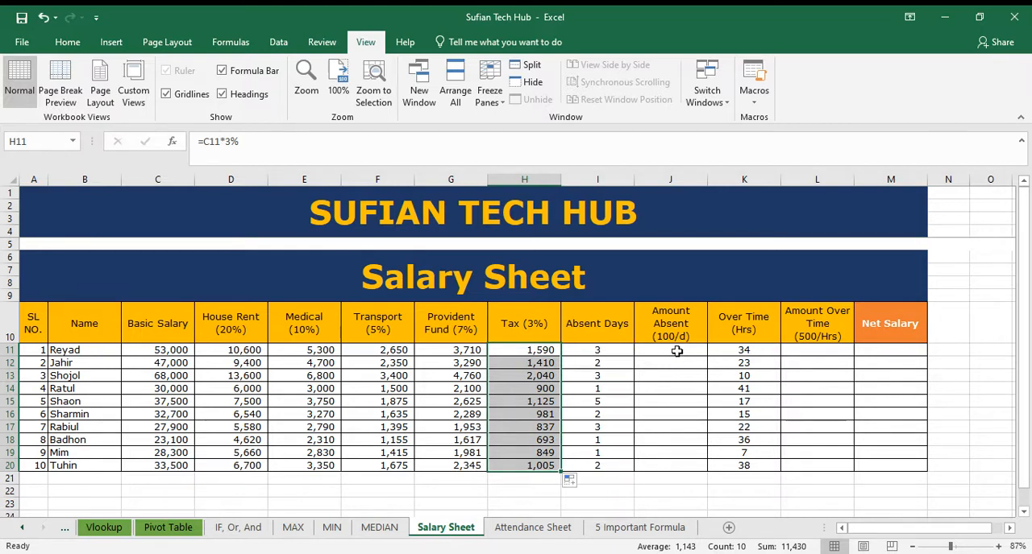
Step: Calculate the Amount Absent in J11 with the formula =I11*100 and fill it down to row 20
click(624, 353)
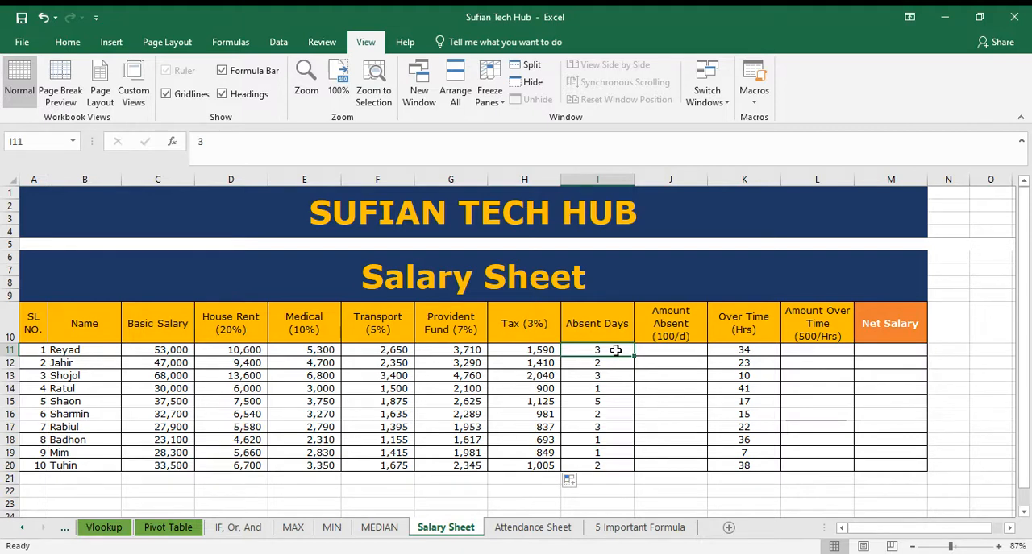
click(657, 350)
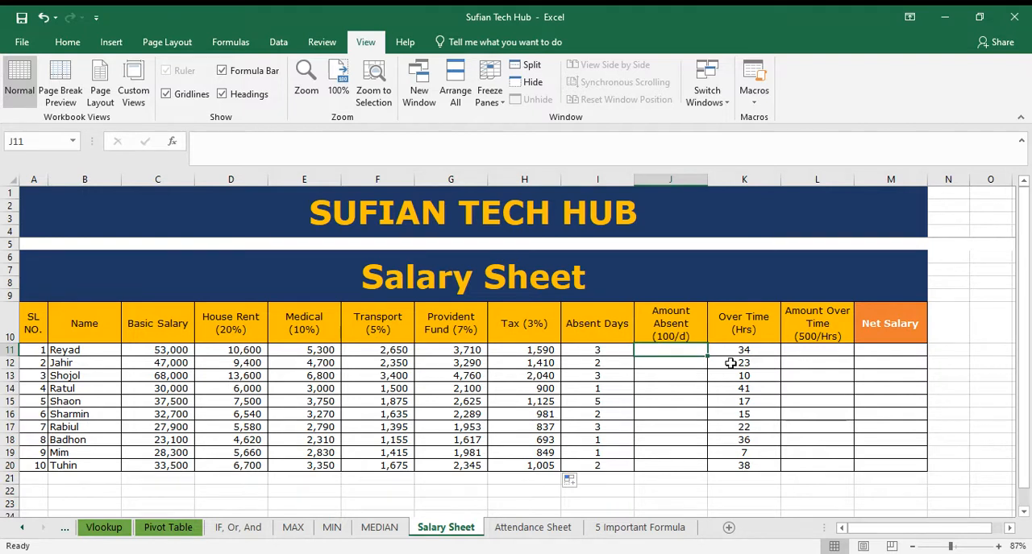
text(=)
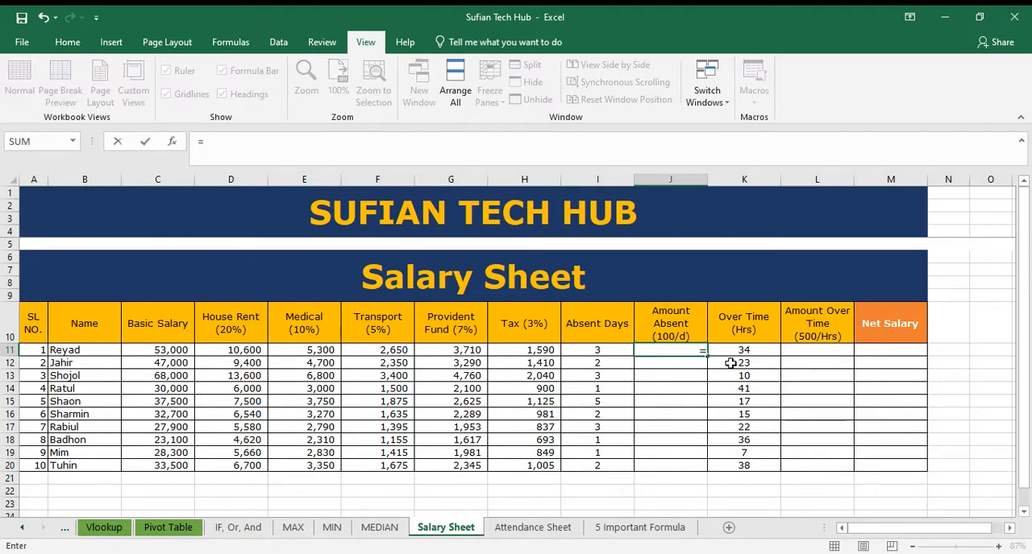
click(605, 349)
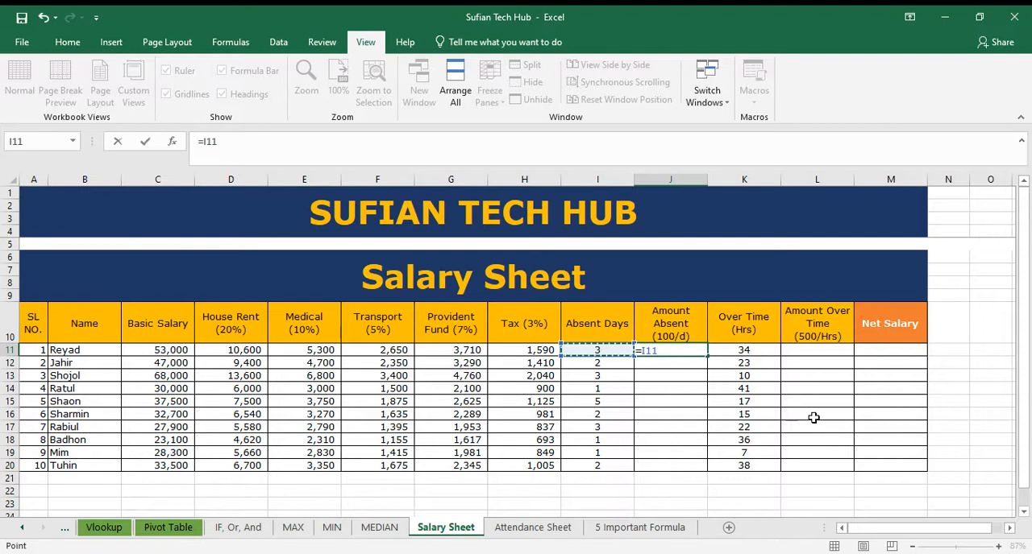
text(*)
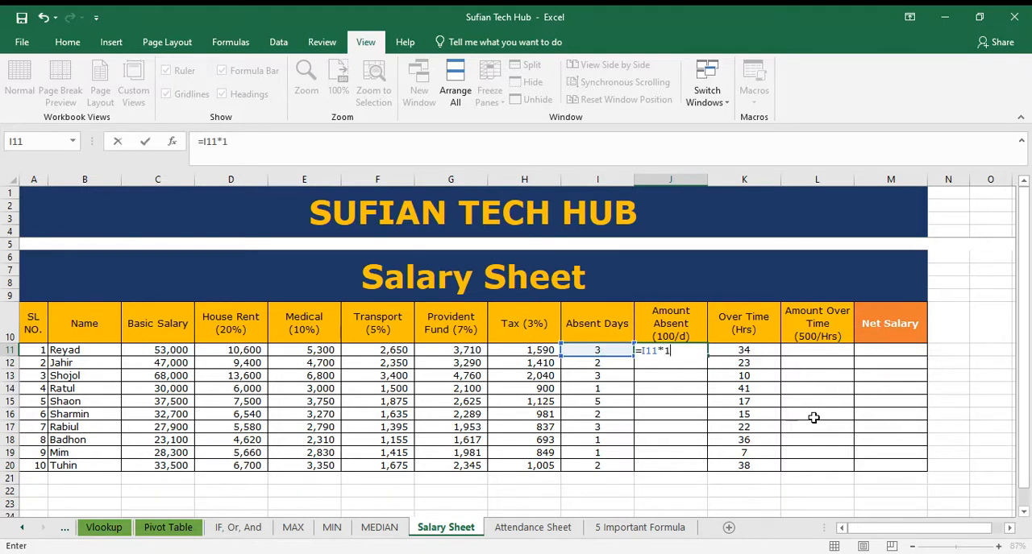
key(Return)
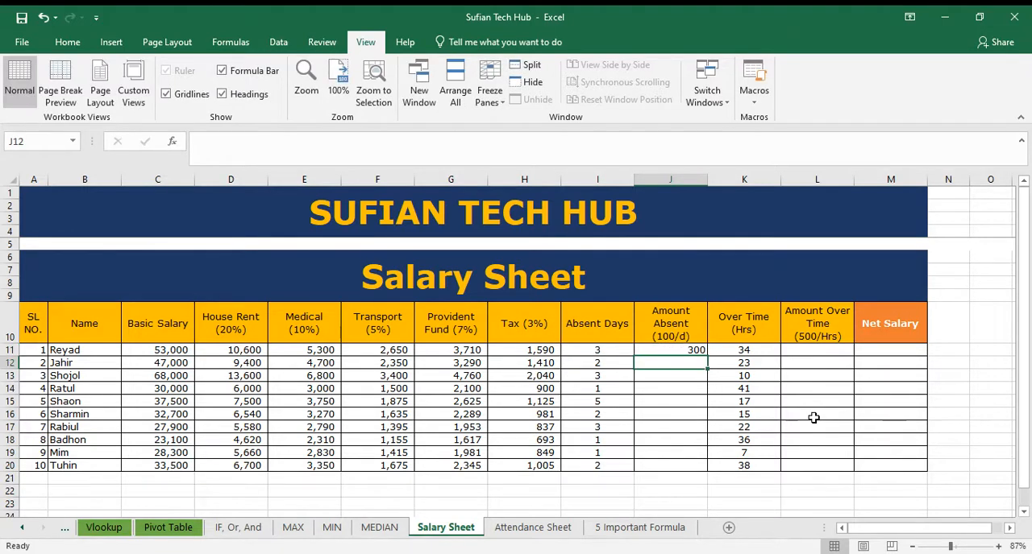
click(698, 349)
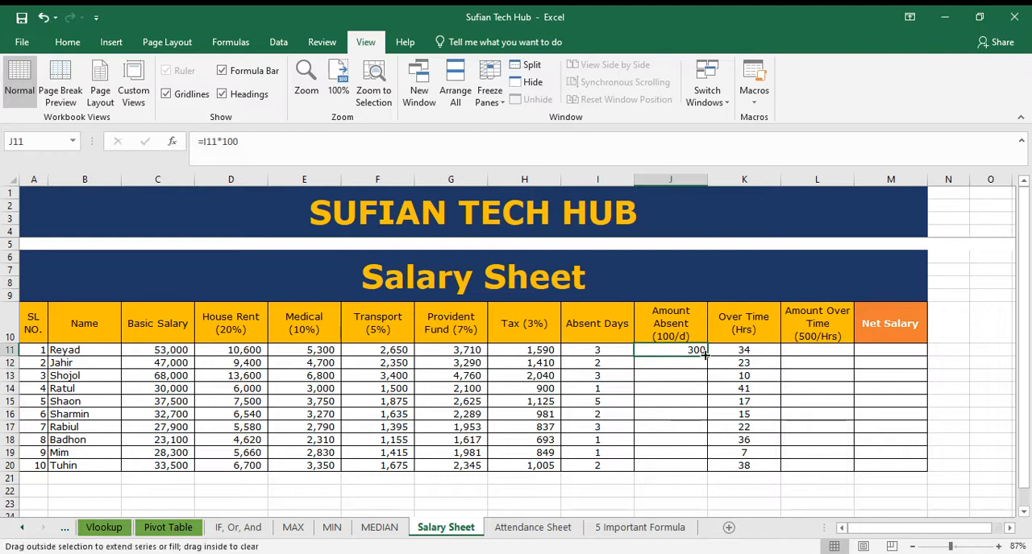
double_click(705, 355)
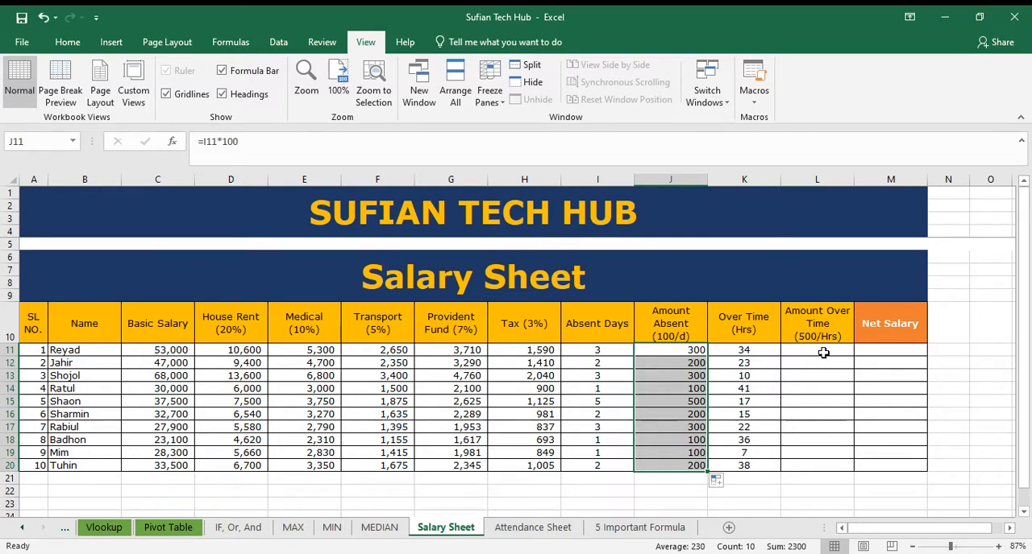
Step: Calculate the Amount Over Time in L11 with the formula =K11*500 and fill it down to row 20
click(823, 351)
text(=)
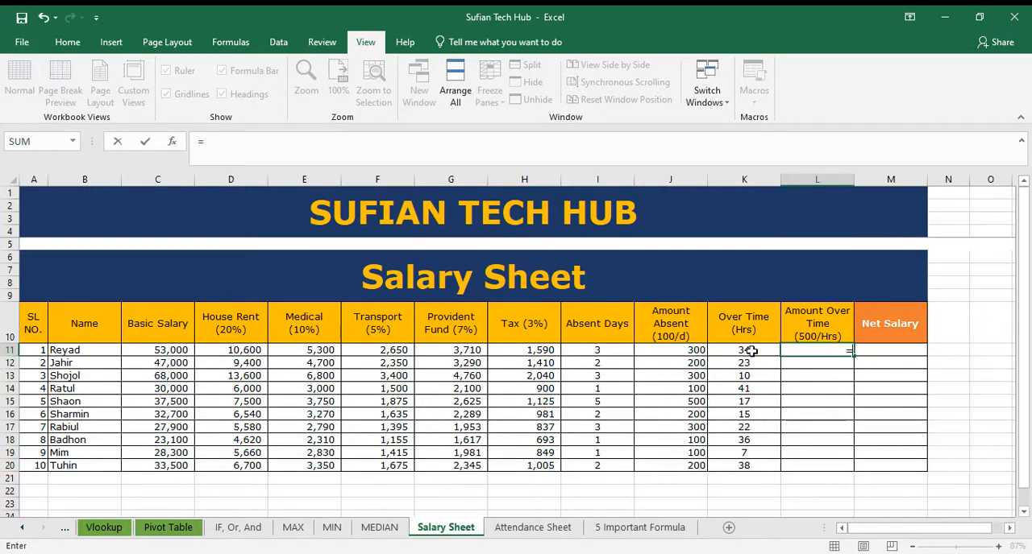
click(759, 352)
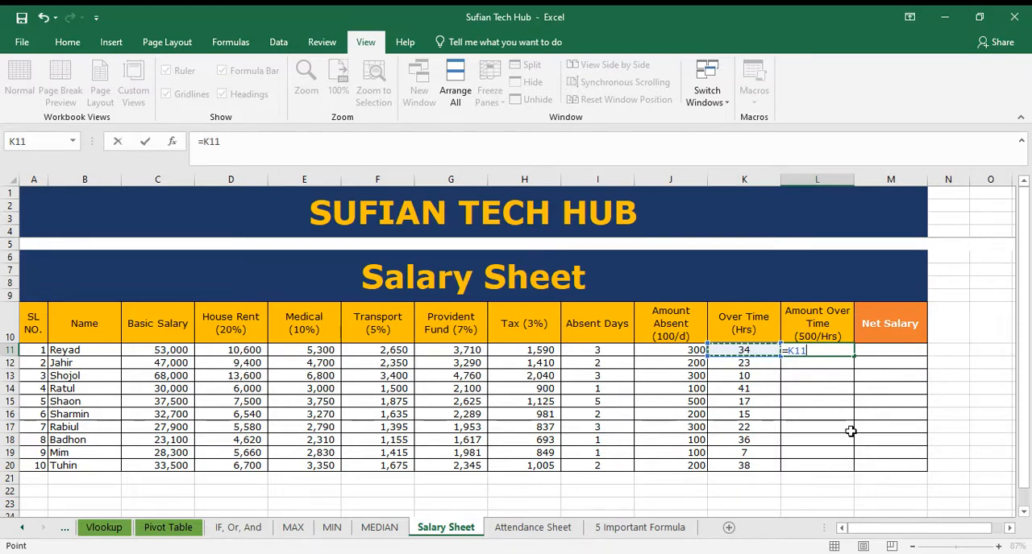
text(*)
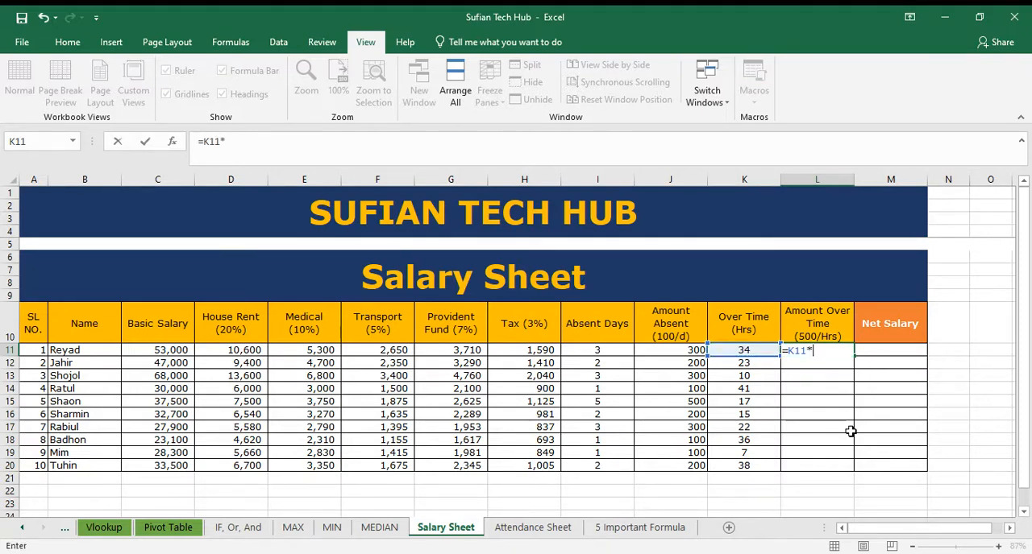
key(Return)
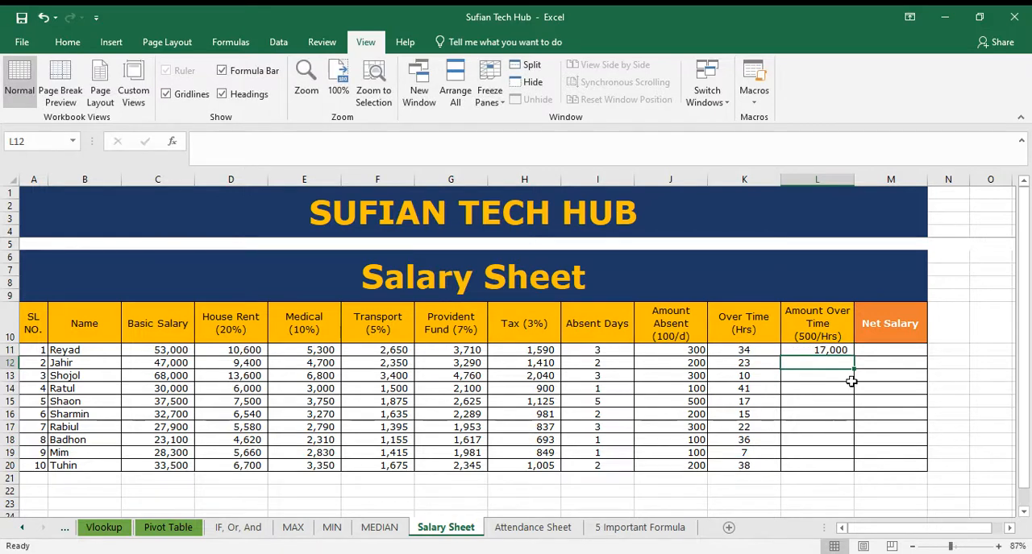
click(838, 352)
double_click(852, 355)
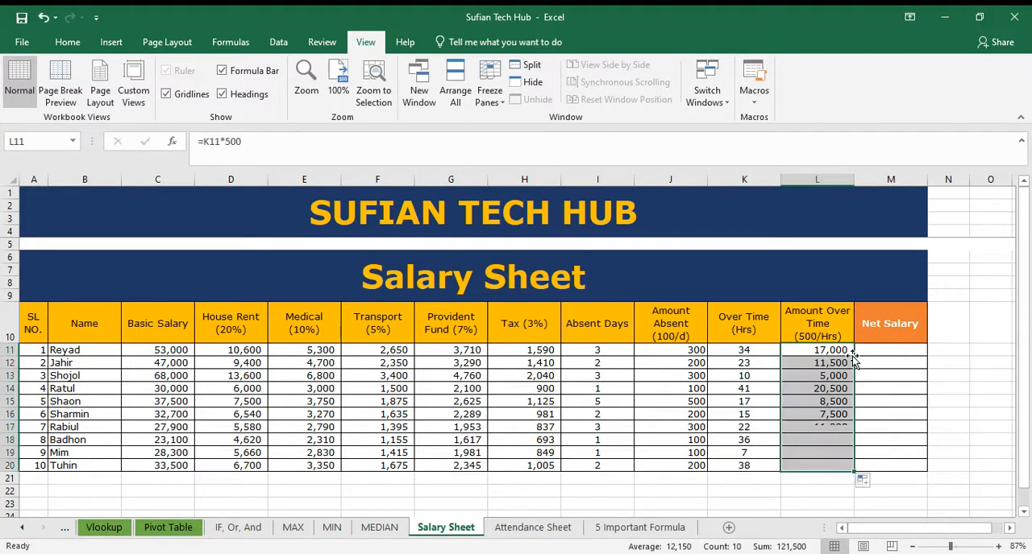
Step: Start the Net Salary formula in M11 by adding basic salary and allowances as =C11+D11+E11+F11
click(891, 351)
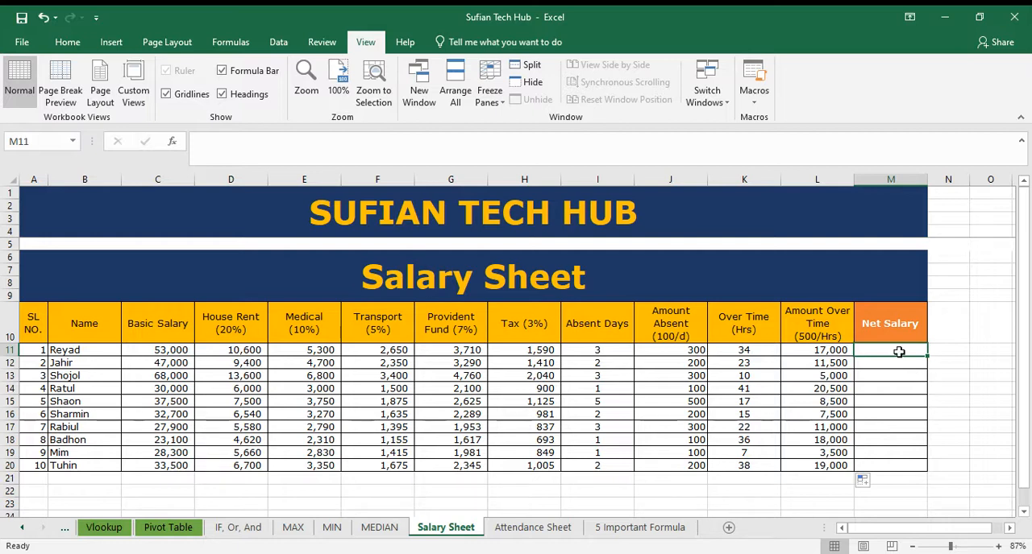
text(=)
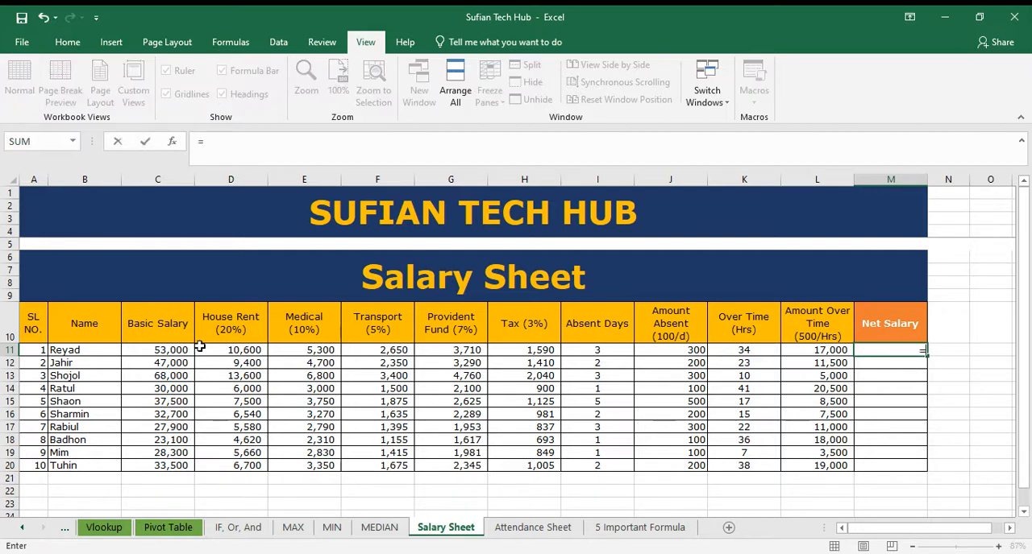
click(175, 350)
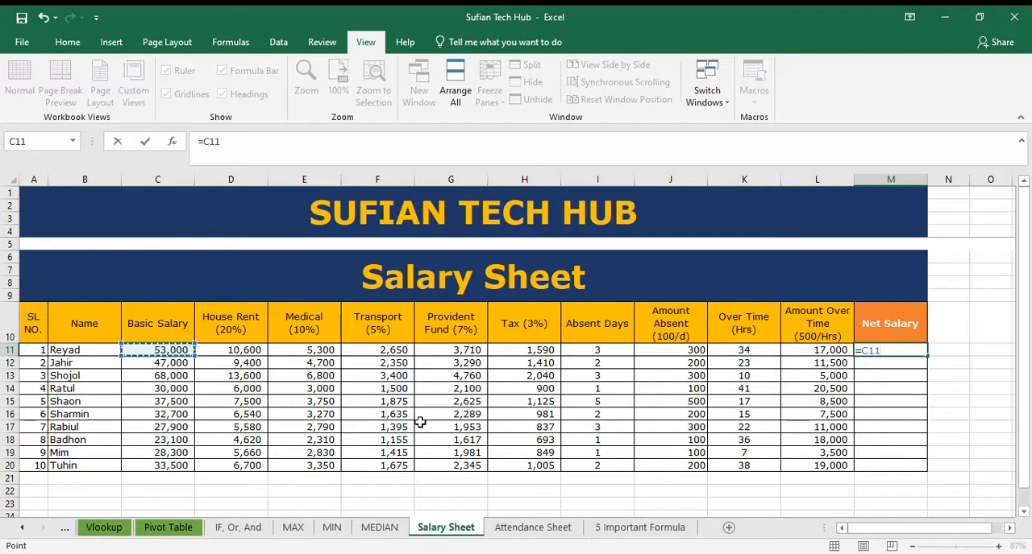
text(+)
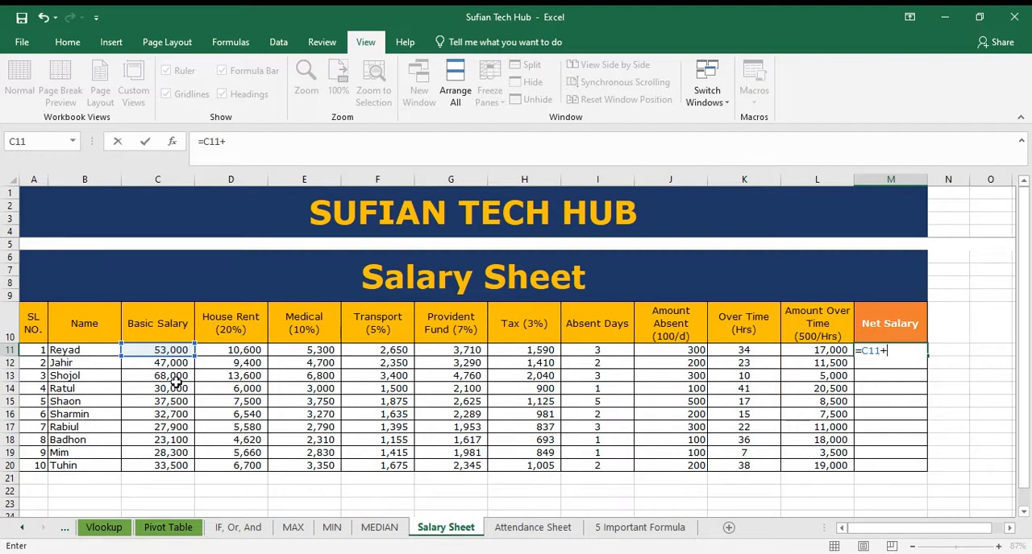
click(242, 351)
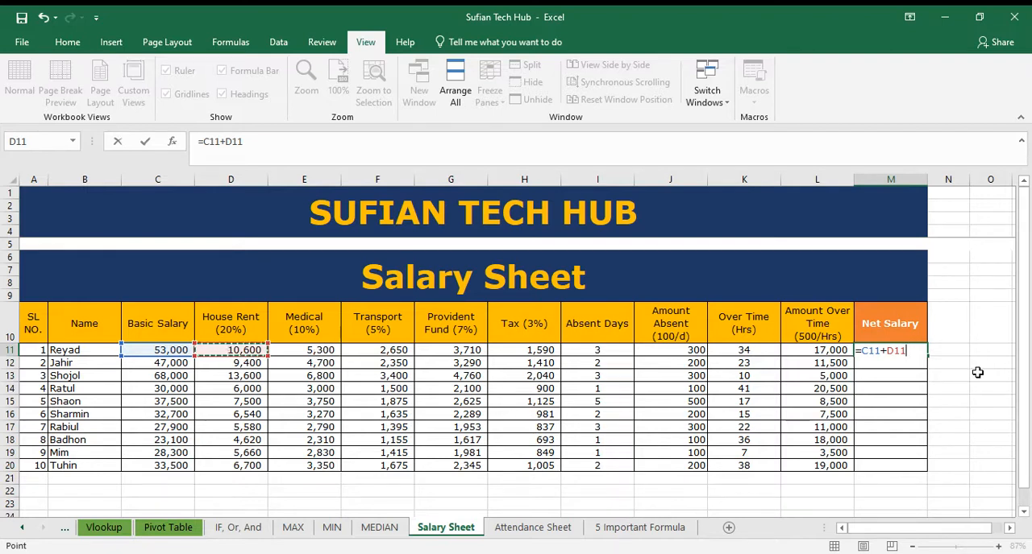
text(+)
click(318, 349)
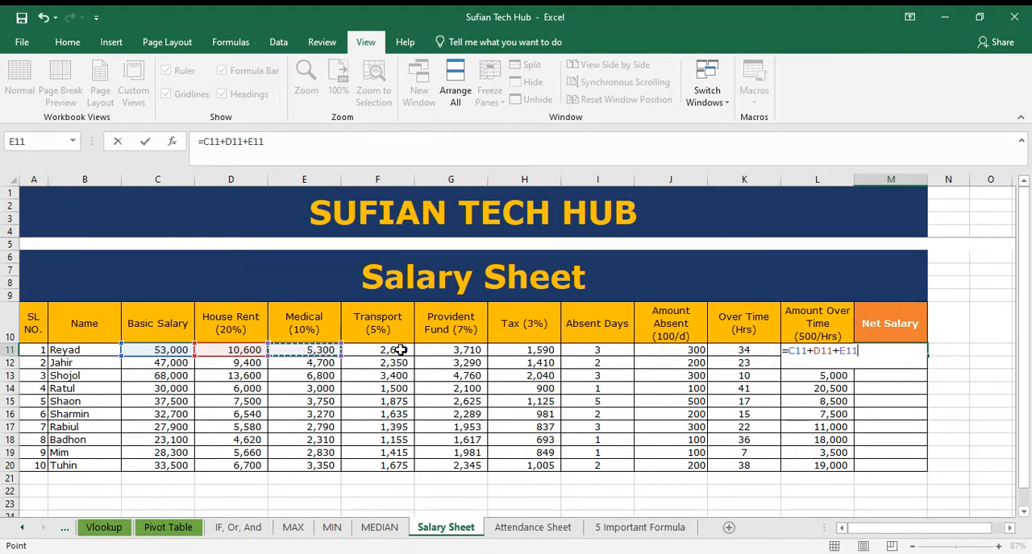
text(+)
click(395, 353)
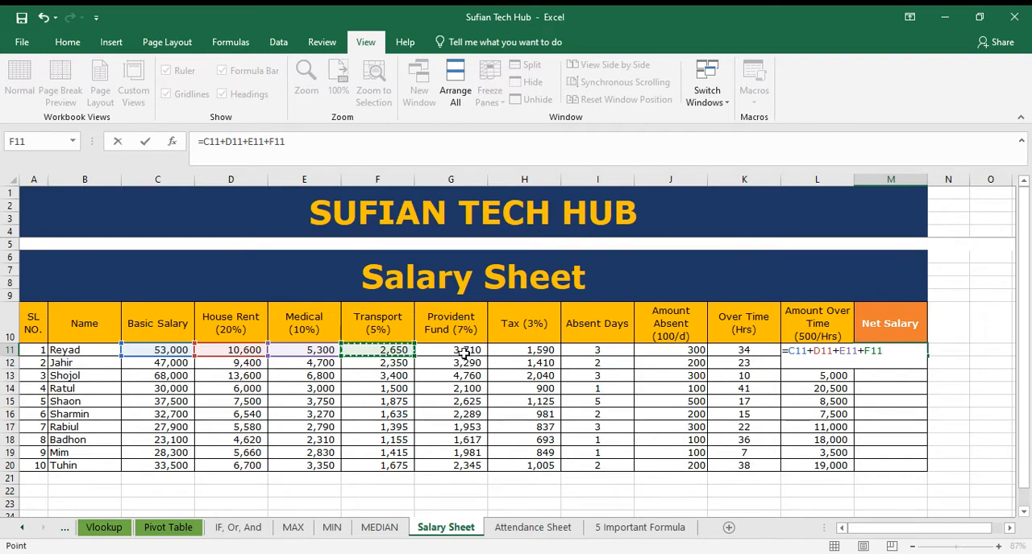
Step: Subtract the provident fund, tax and absence amount in the M11 Net Salary formula by appending -G11-H11-J11
text(-)
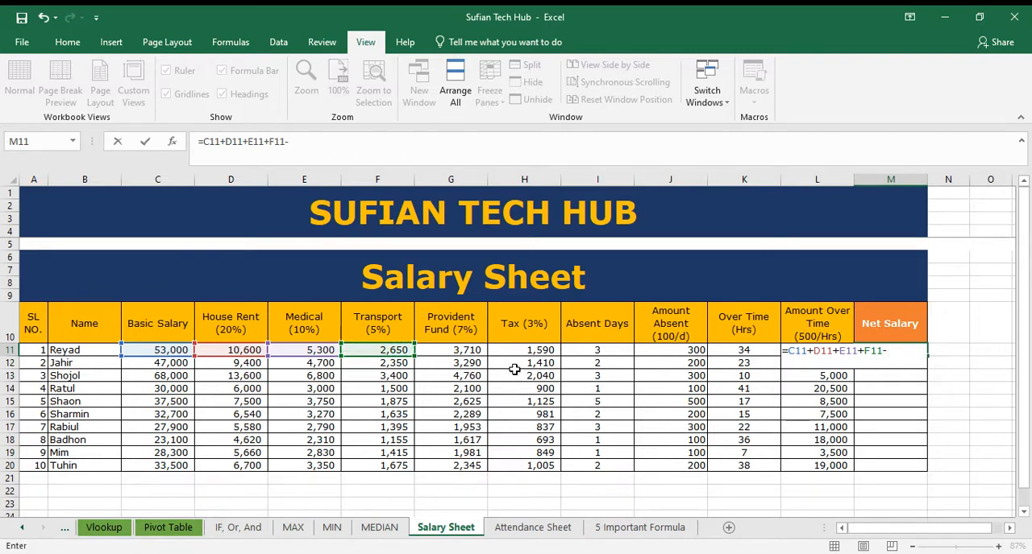
click(474, 349)
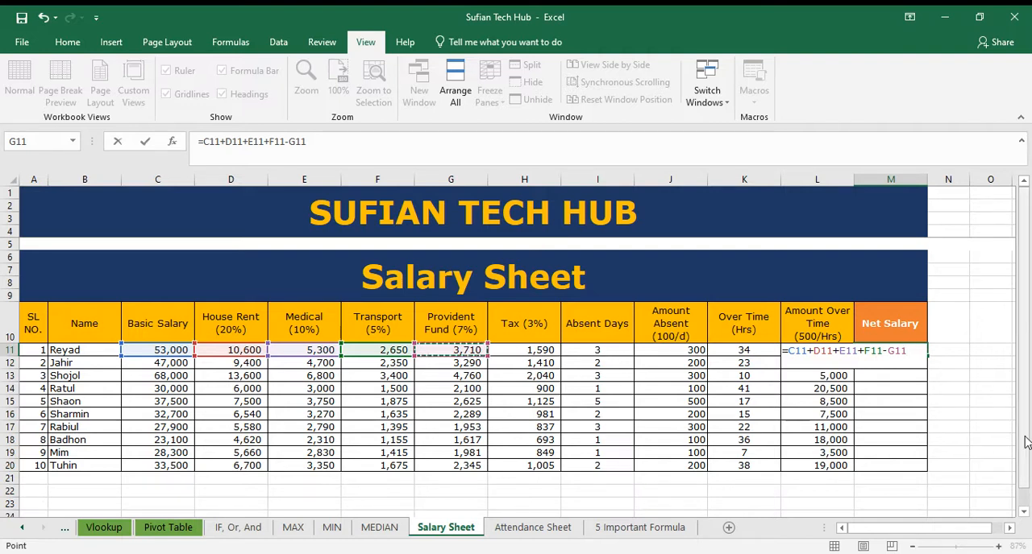
text(-)
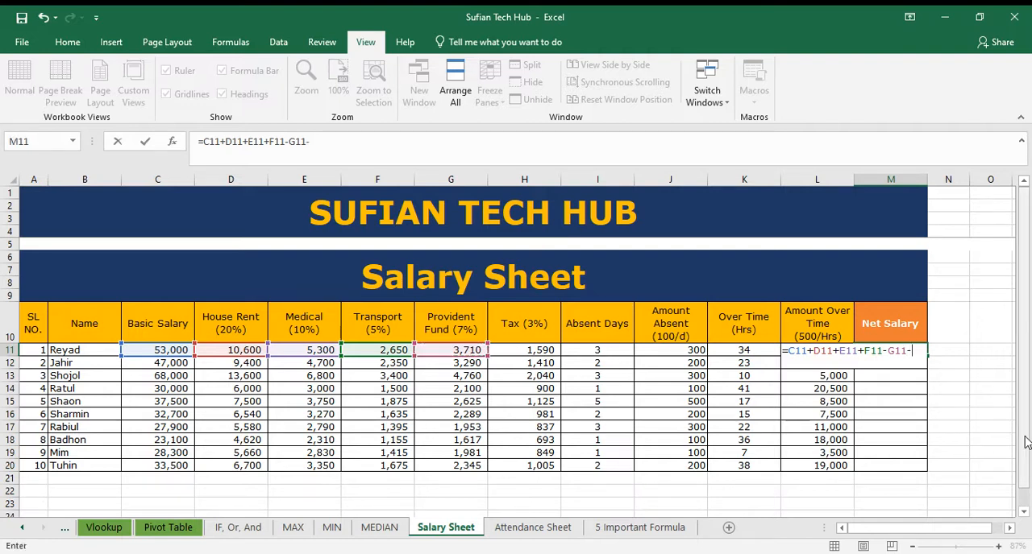
click(542, 352)
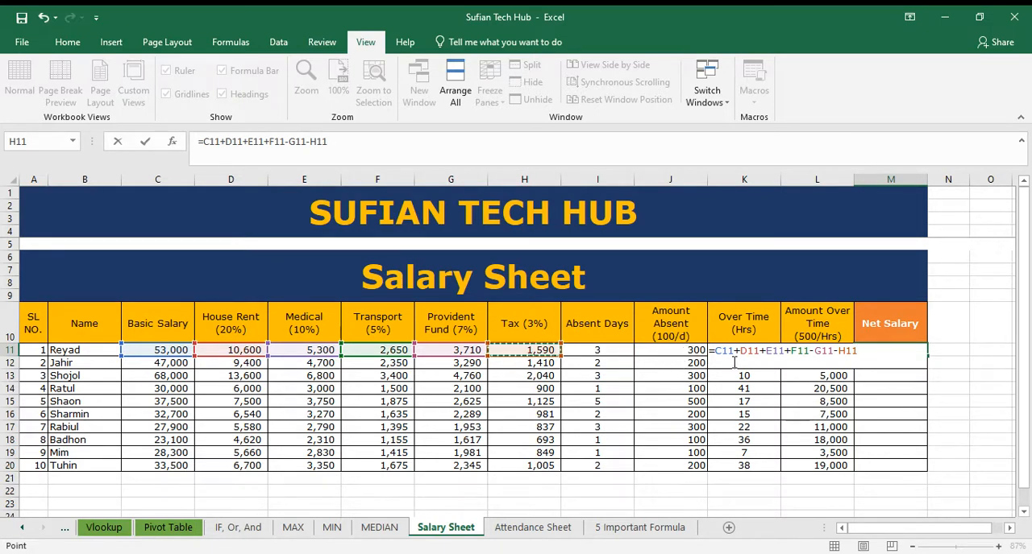
text(-)
click(667, 351)
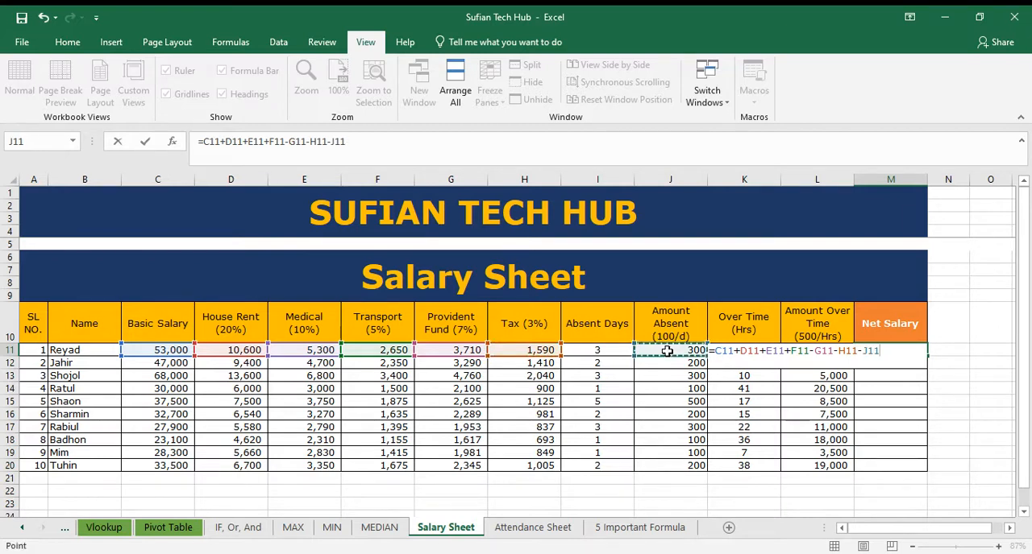
Step: Complete the Net Salary formula in M11 by adding the overtime amount with +L11 and fill it down to row 20
drag(907, 529, 919, 529)
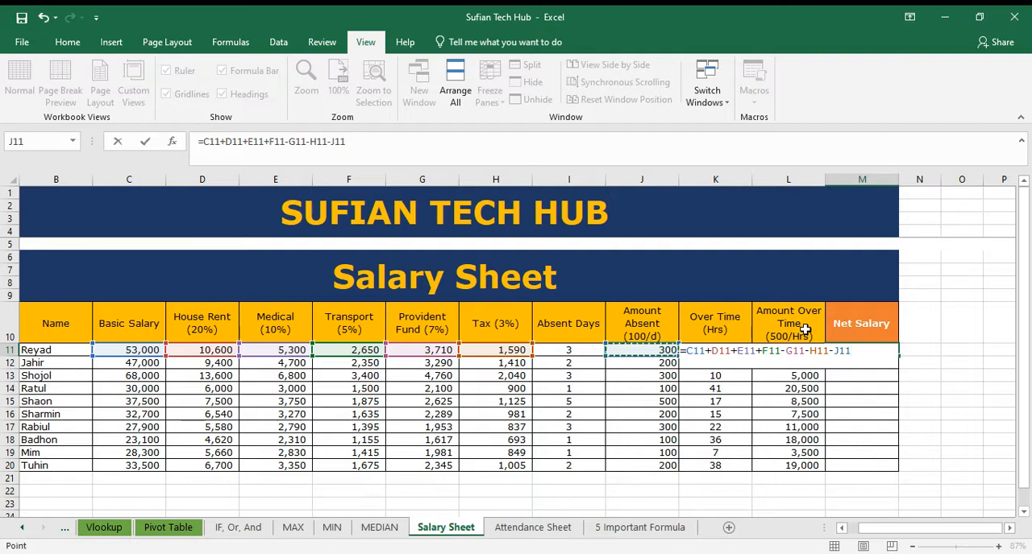
text(+L11)
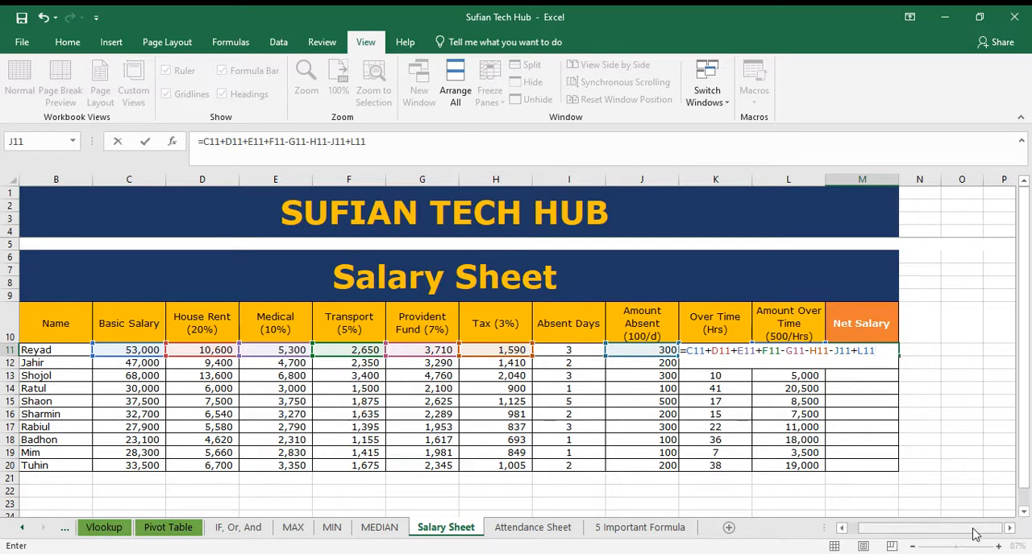
key(Return)
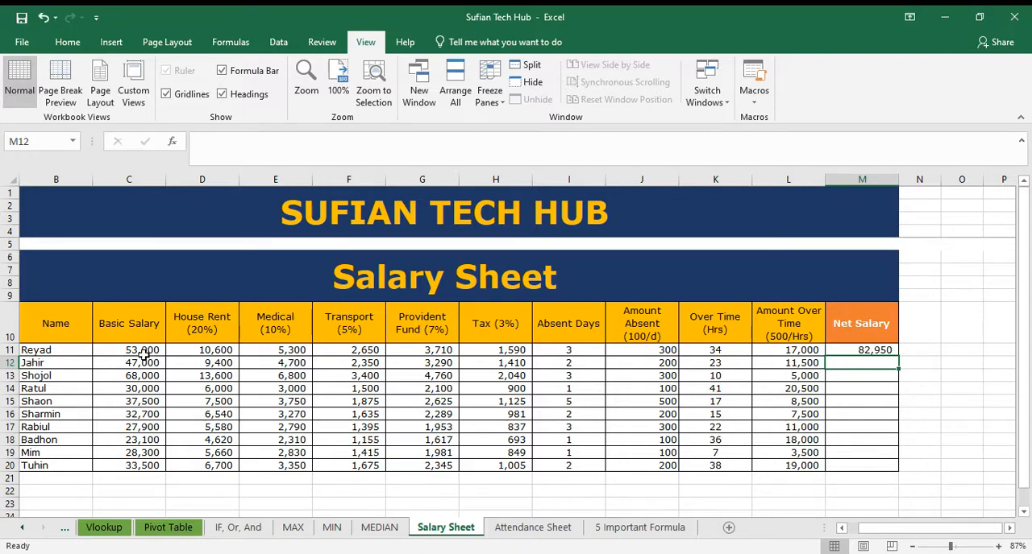
click(864, 350)
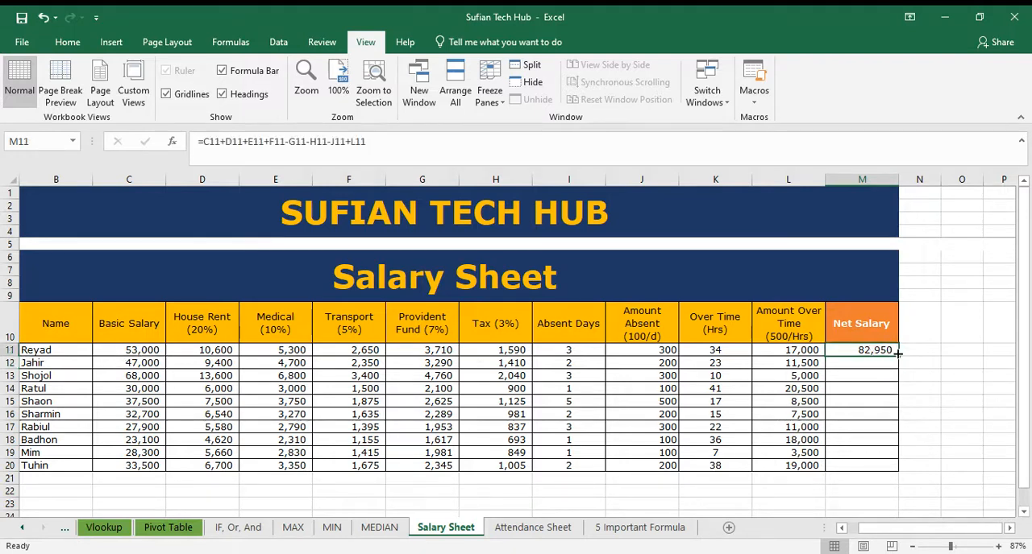
double_click(897, 353)
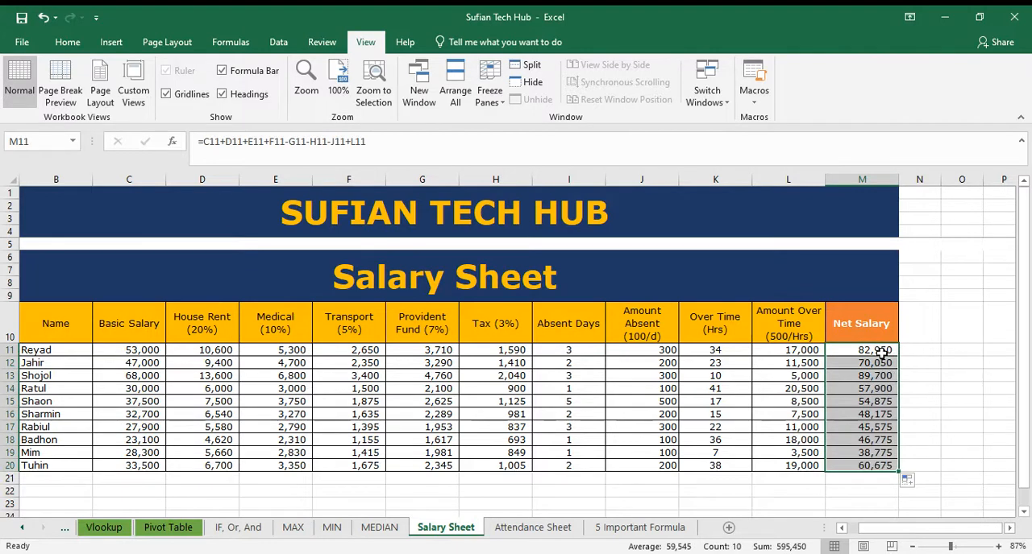
drag(881, 353, 879, 458)
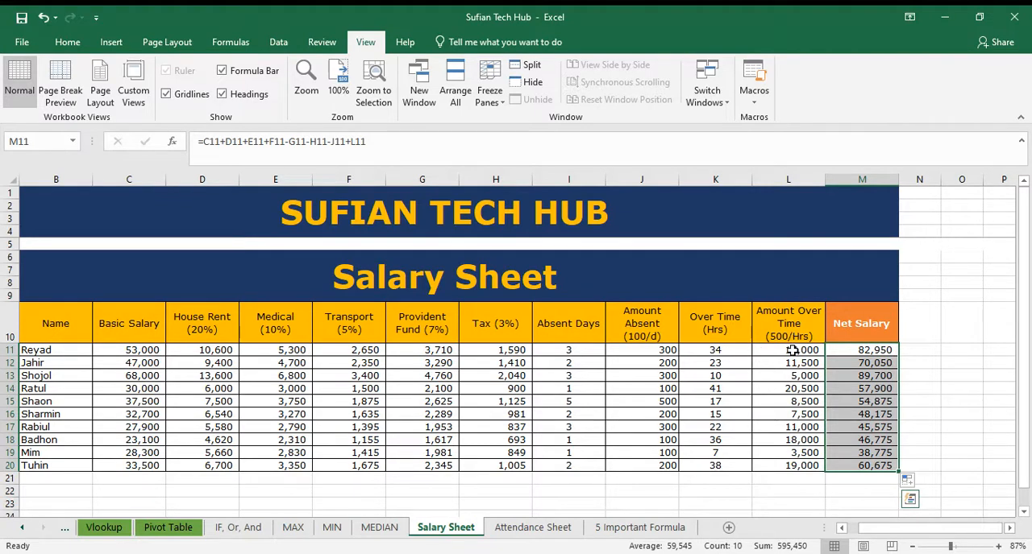
Step: Test the salary recalculation by setting the Over Time hours in K11 to 20, and undo that change
click(725, 350)
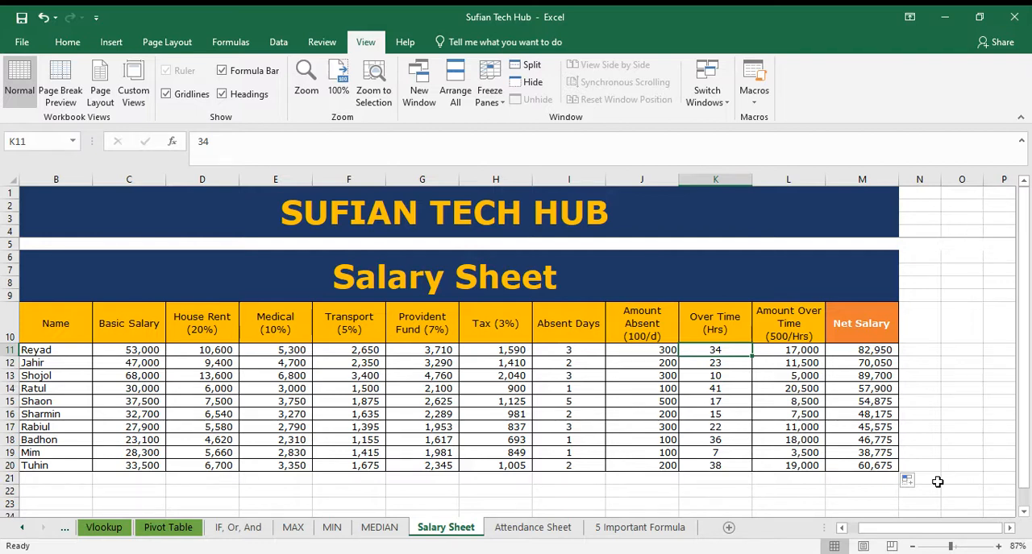
text(20)
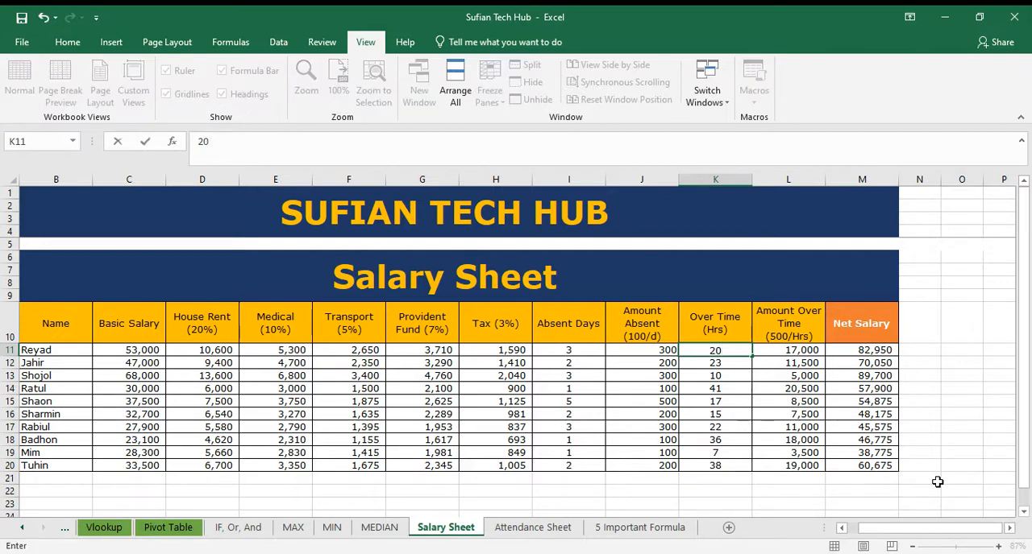
key(Return)
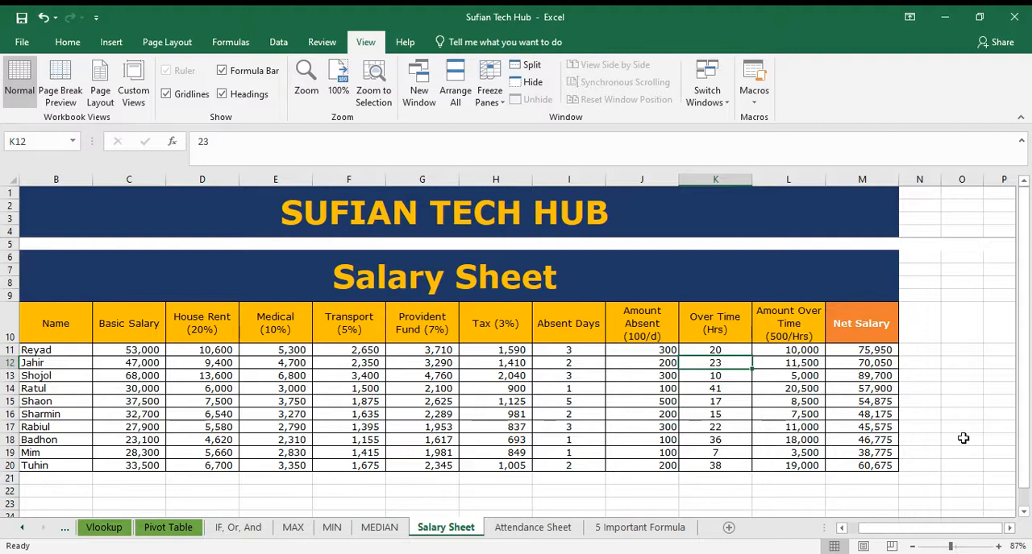
key(ctrl+z)
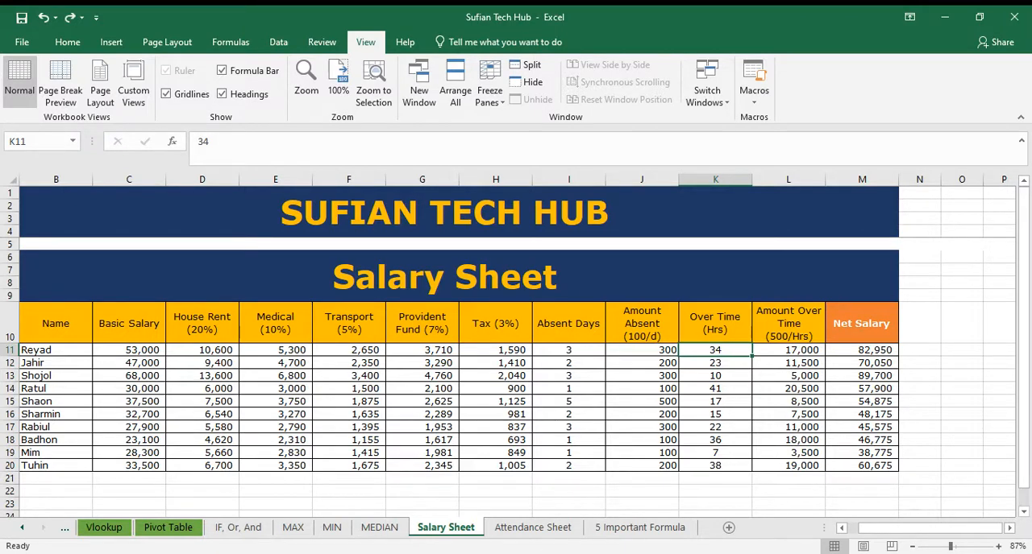
drag(889, 530, 656, 527)
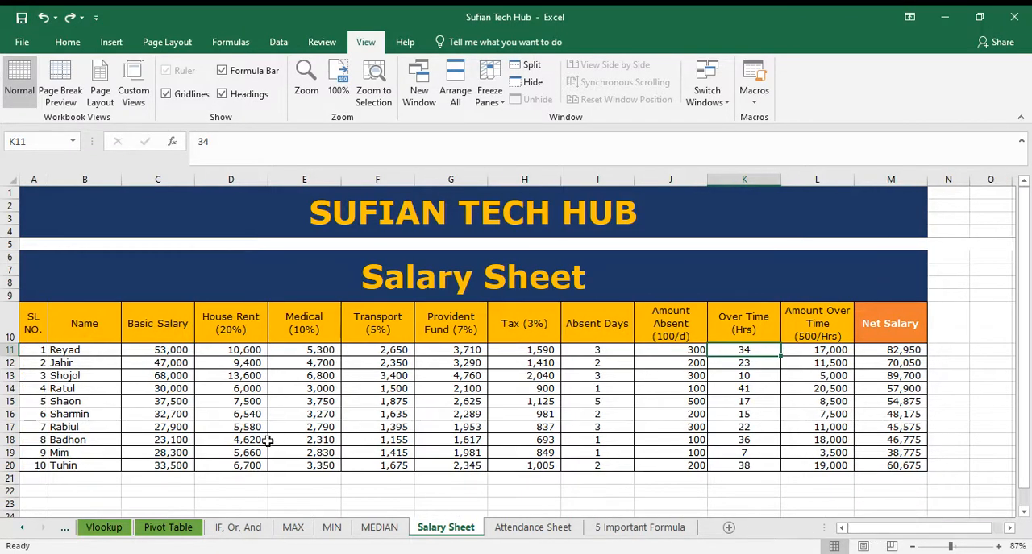